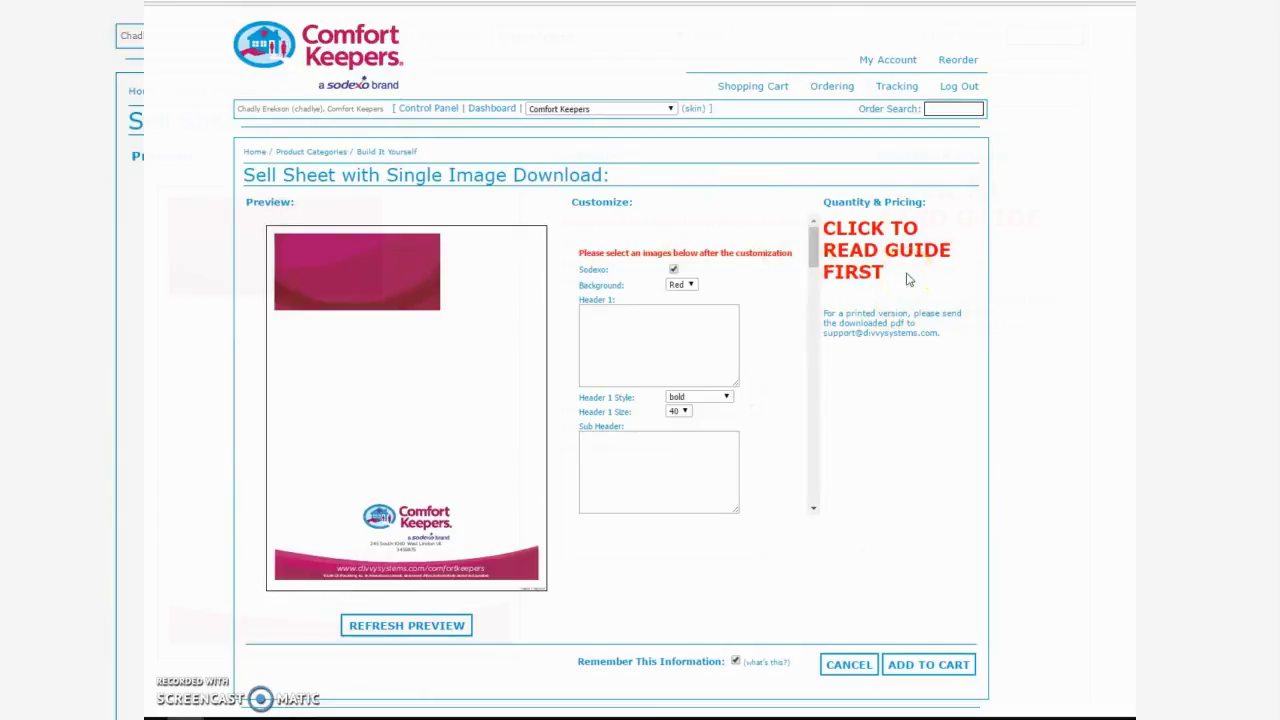
Open the sell sheet guide and its PC special-characters link, and select the ¶ character in the sequence table.
{"action": "left_click", "coordinate": [902, 262]}
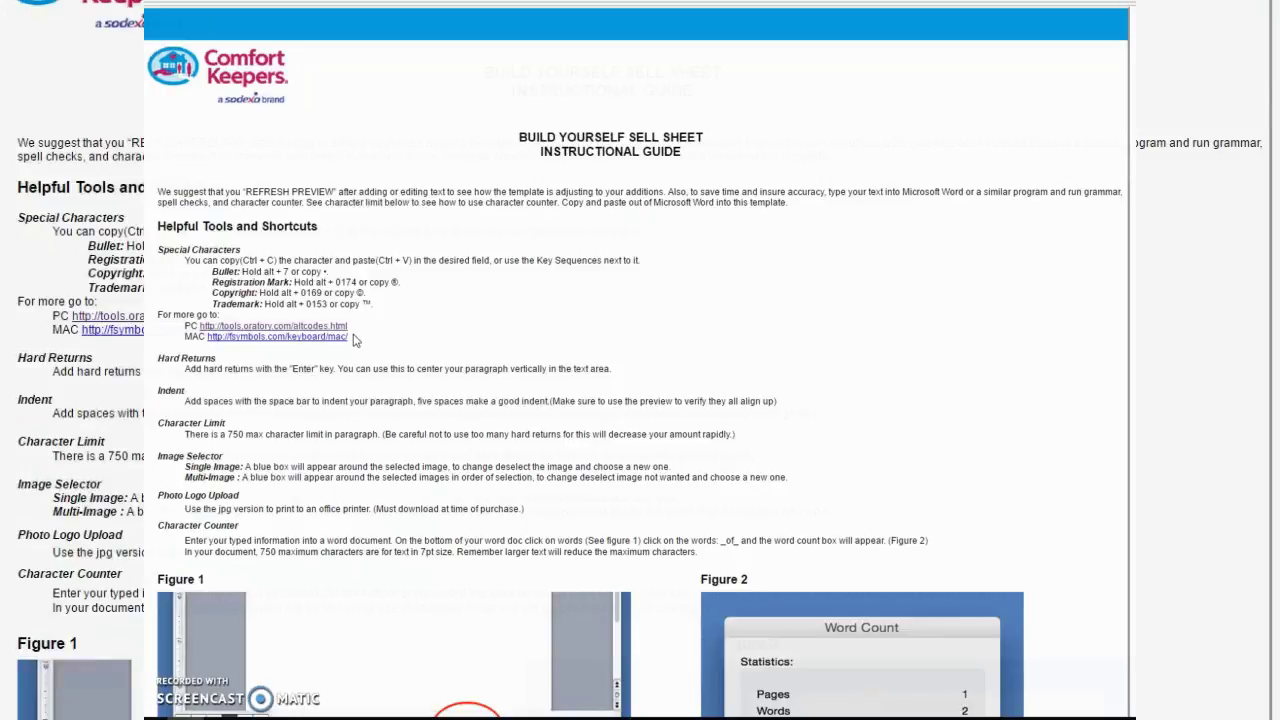
{"action": "left_click", "coordinate": [340, 328]}
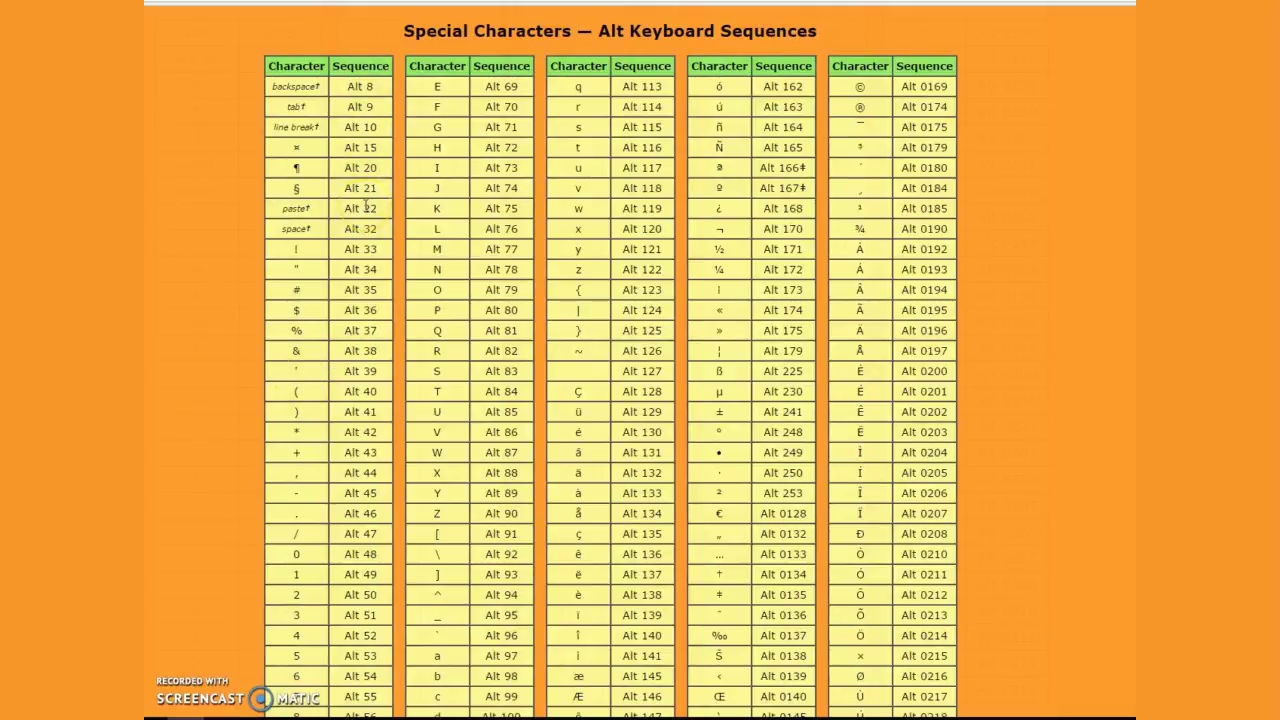
{"action": "double_click", "coordinate": [296, 167]}
{"action": "right_click", "coordinate": [323, 170]}
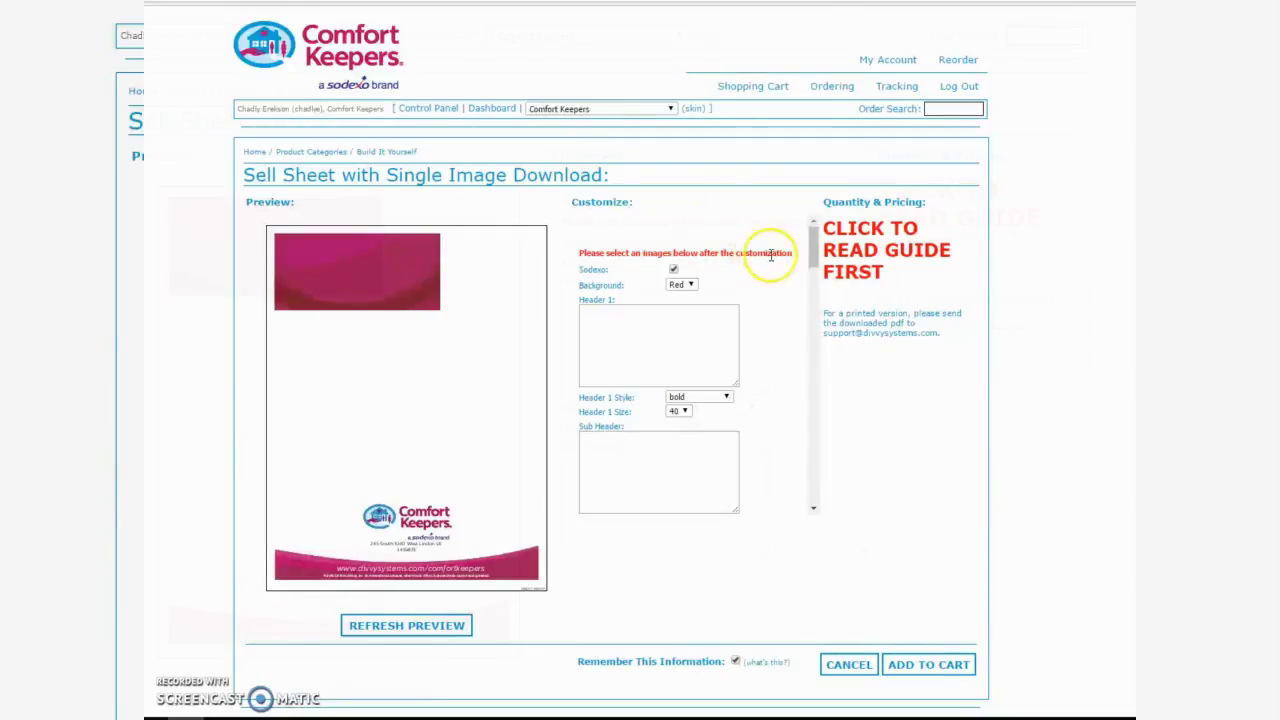
Reopen the sell sheet guide and review its instructions on character limits, image selection and the character counter.
{"action": "left_click", "coordinate": [845, 250]}
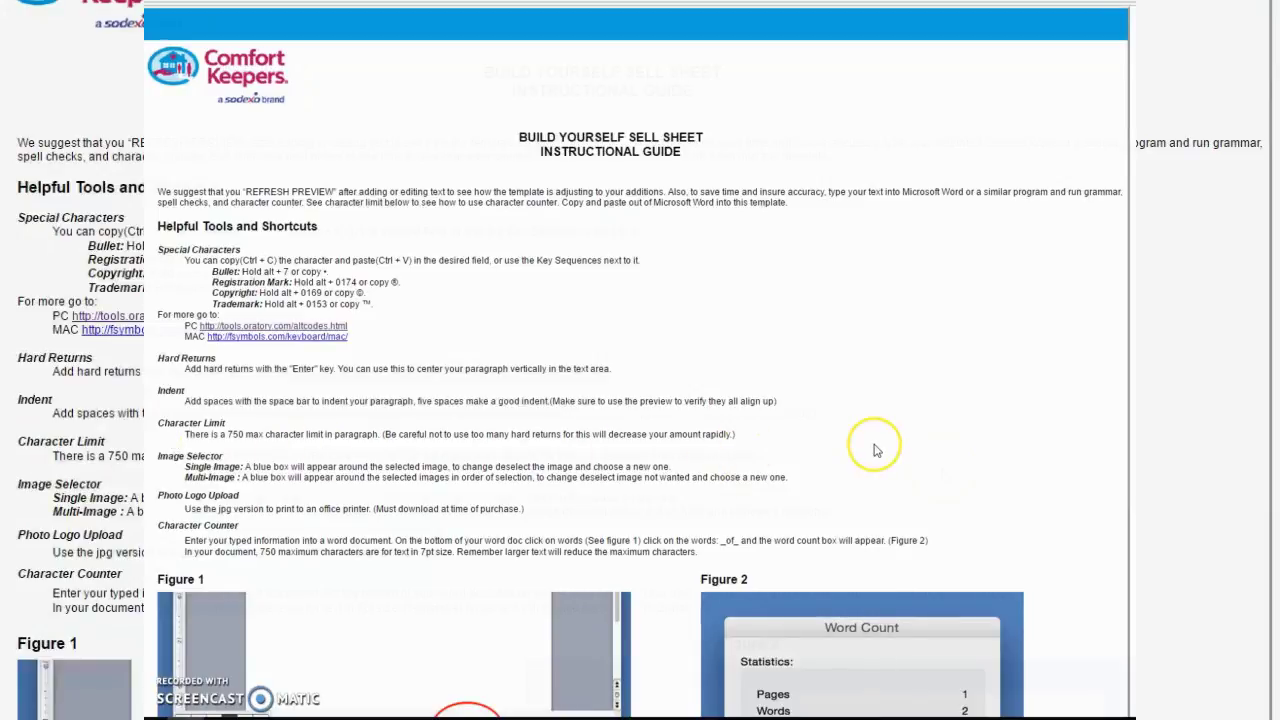
{"action": "scroll", "coordinate": [650, 480], "scroll_direction": "down", "scroll_amount": 3}
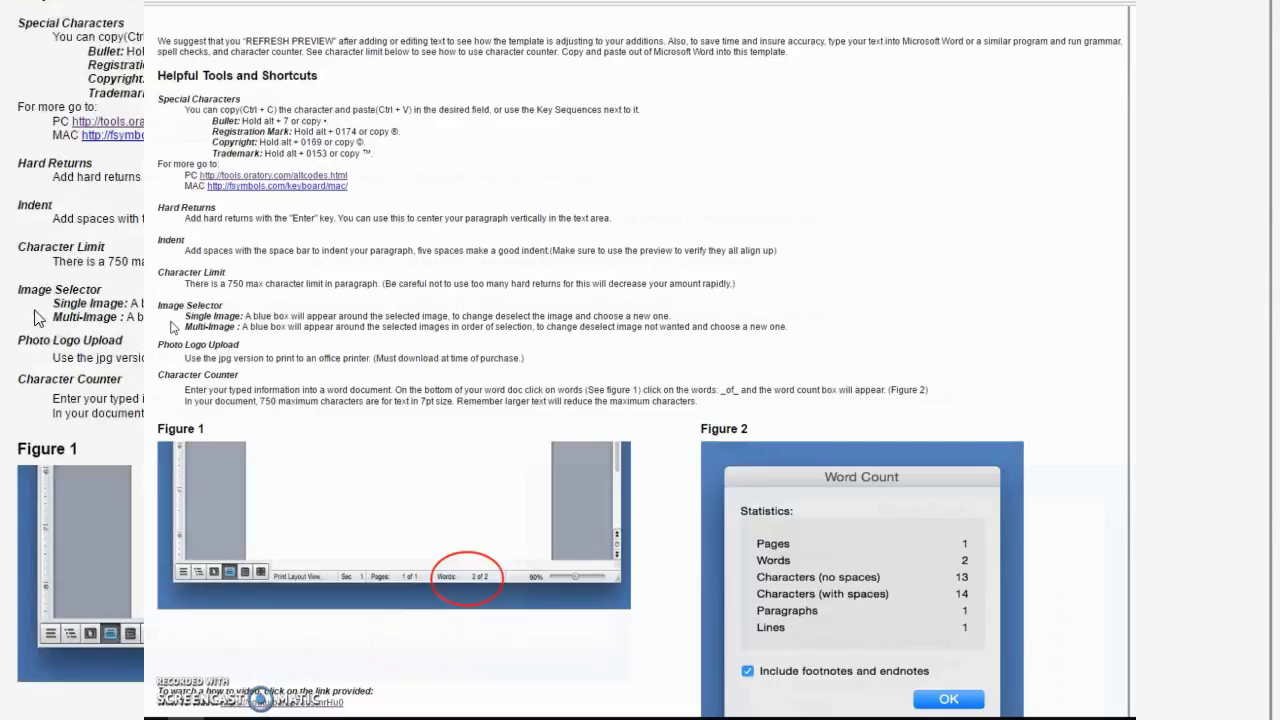
{"action": "scroll", "coordinate": [243, 294], "scroll_direction": "up", "scroll_amount": 1}
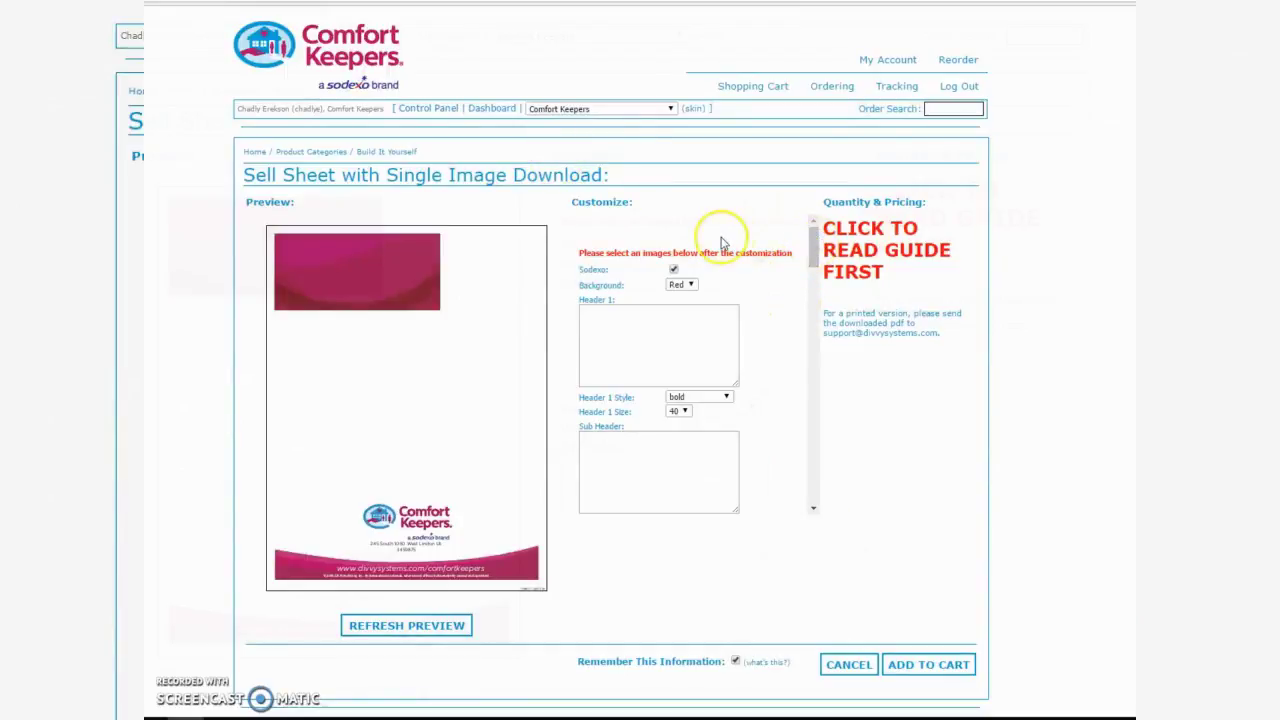
Toggle the Sodexo option off and on again, set the background to Blue and check the refreshed preview.
{"action": "left_click", "coordinate": [673, 269]}
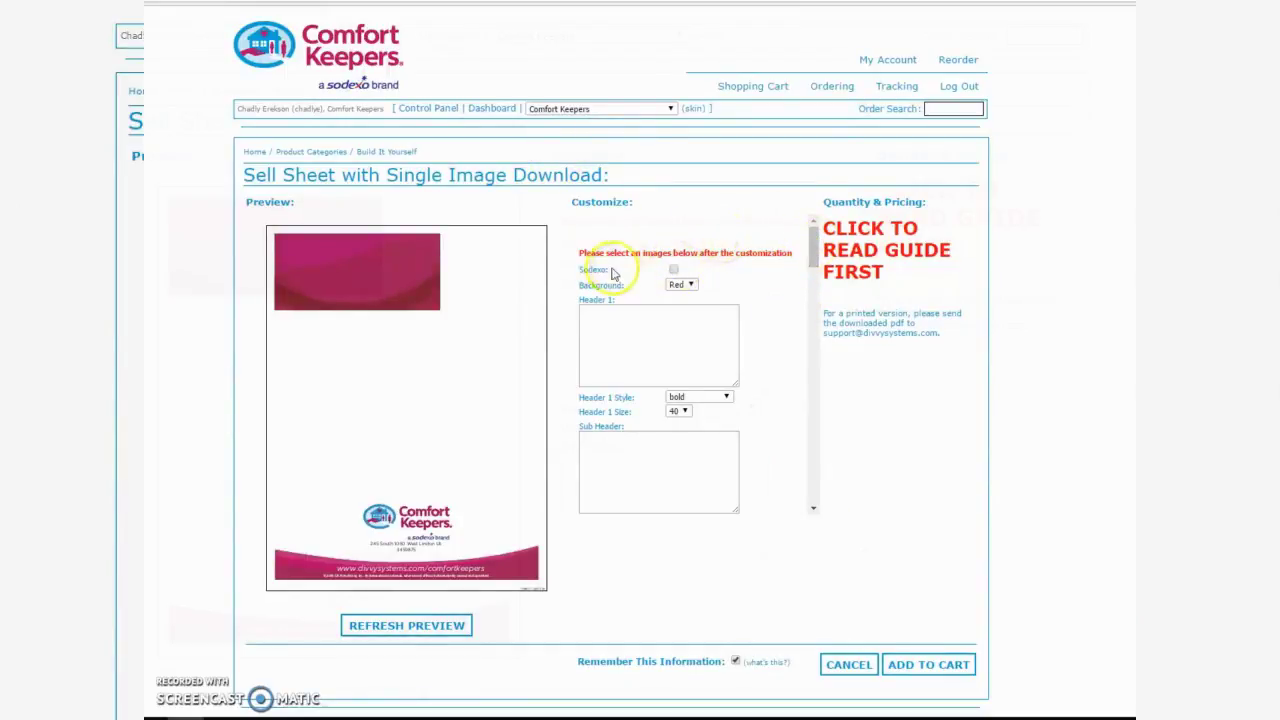
{"action": "left_click", "coordinate": [673, 269]}
{"action": "left_click", "coordinate": [690, 285]}
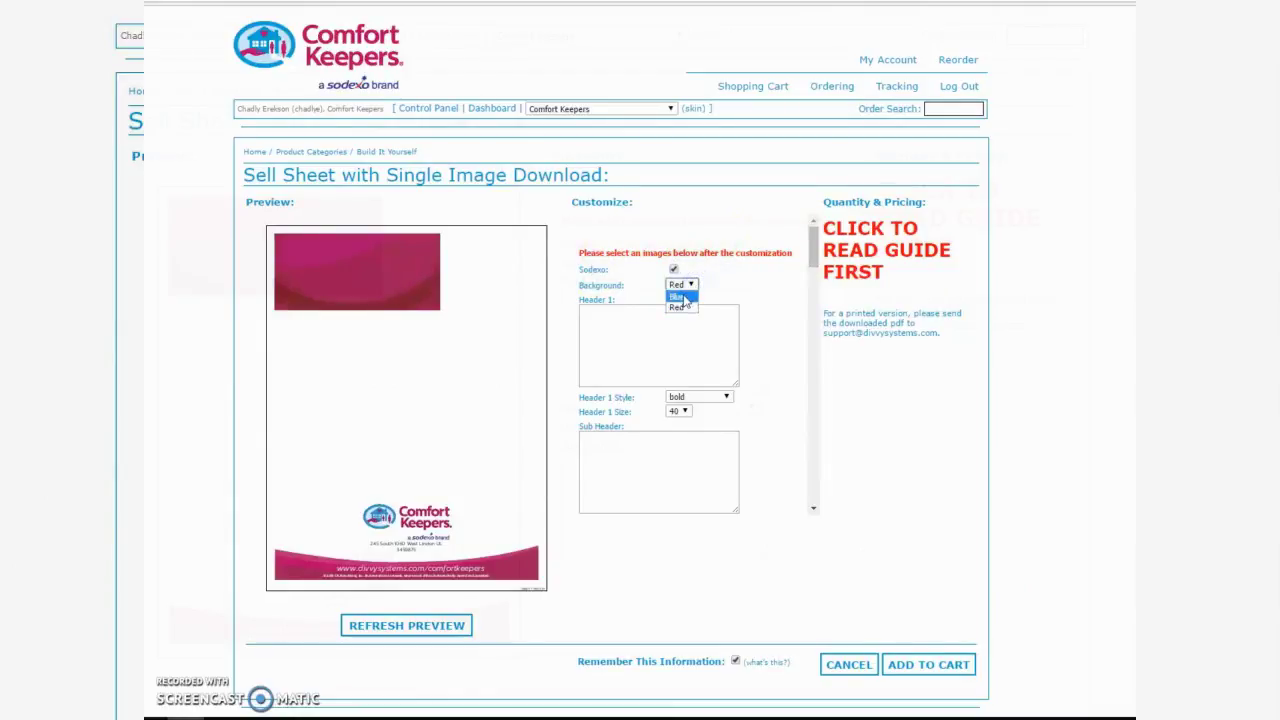
{"action": "left_click", "coordinate": [681, 296]}
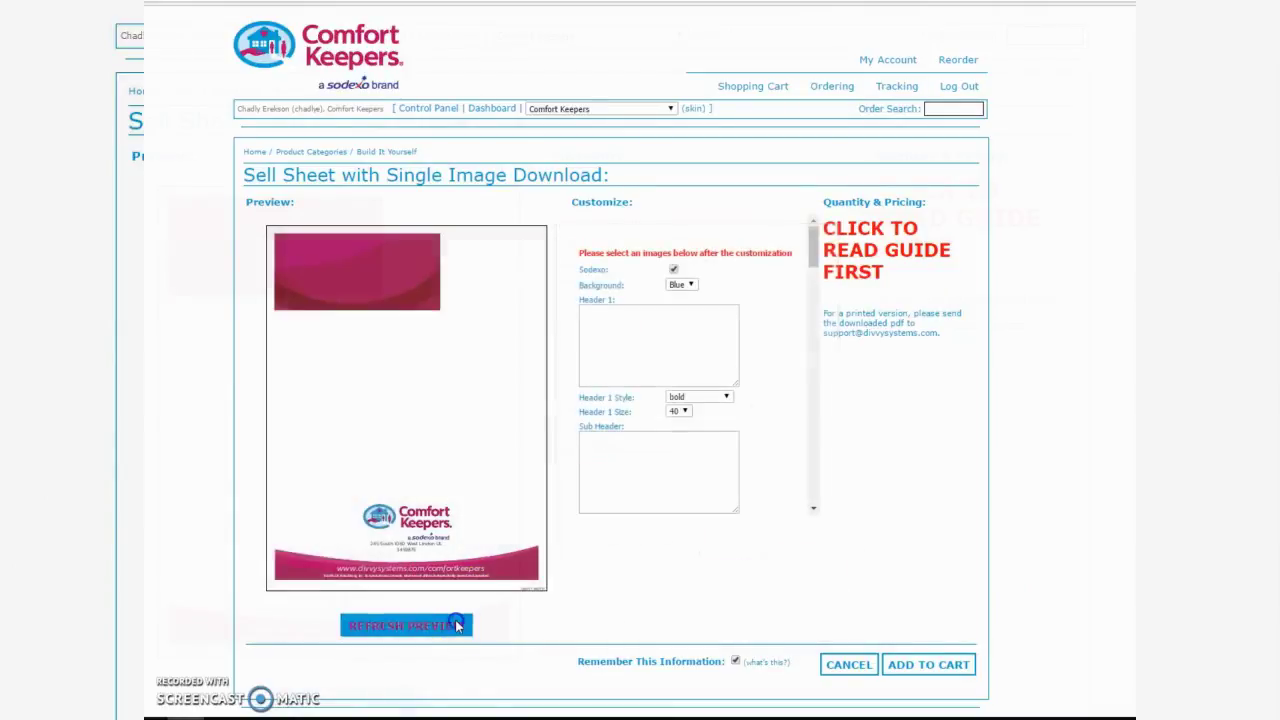
{"action": "left_click", "coordinate": [457, 625]}
{"action": "left_click", "coordinate": [505, 289]}
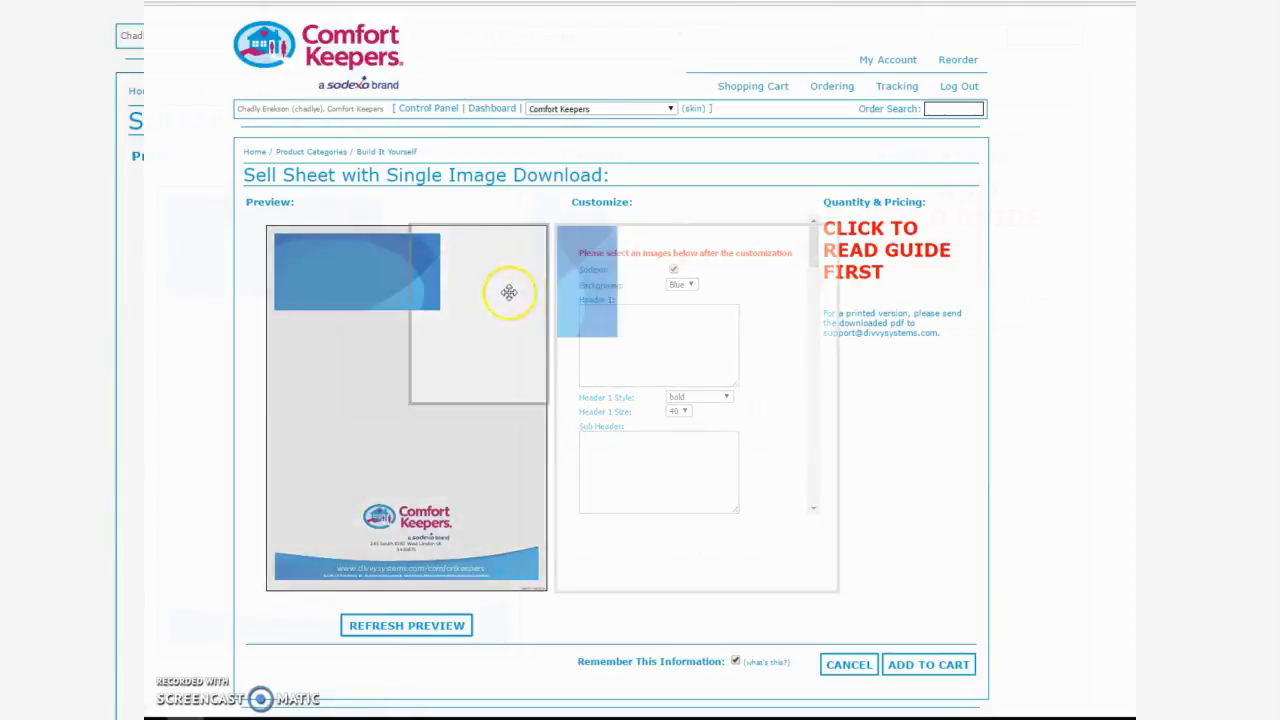
{"action": "left_click_drag", "start_coordinate": [505, 289], "coordinate": [378, 284]}
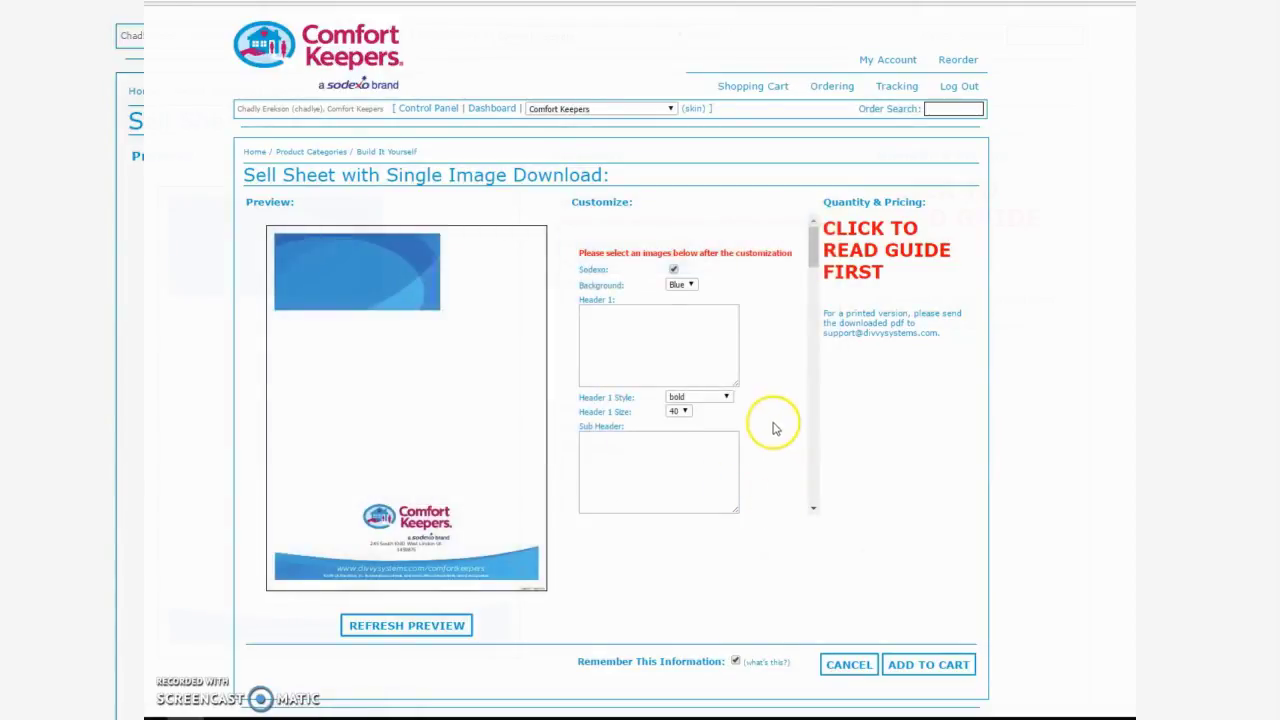
Enter HEADER as the Header 1 text and refresh the preview.
{"action": "left_click", "coordinate": [641, 322]}
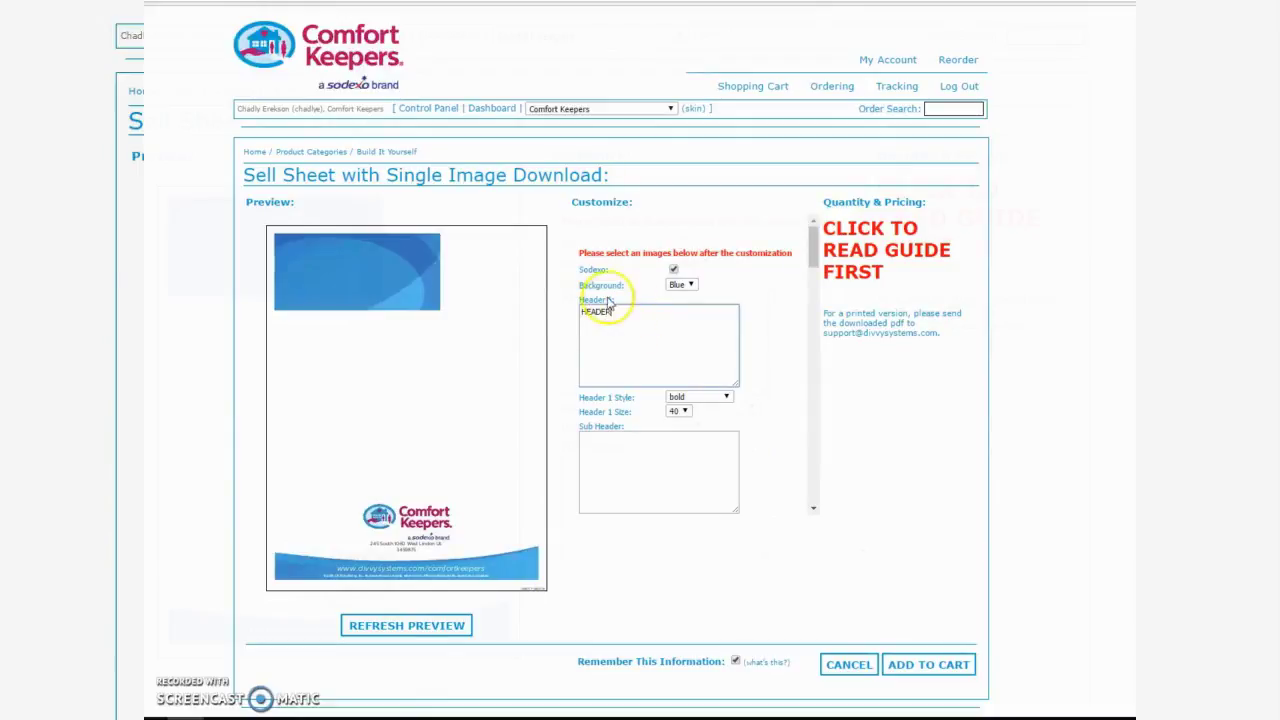
{"action": "left_click", "coordinate": [406, 628]}
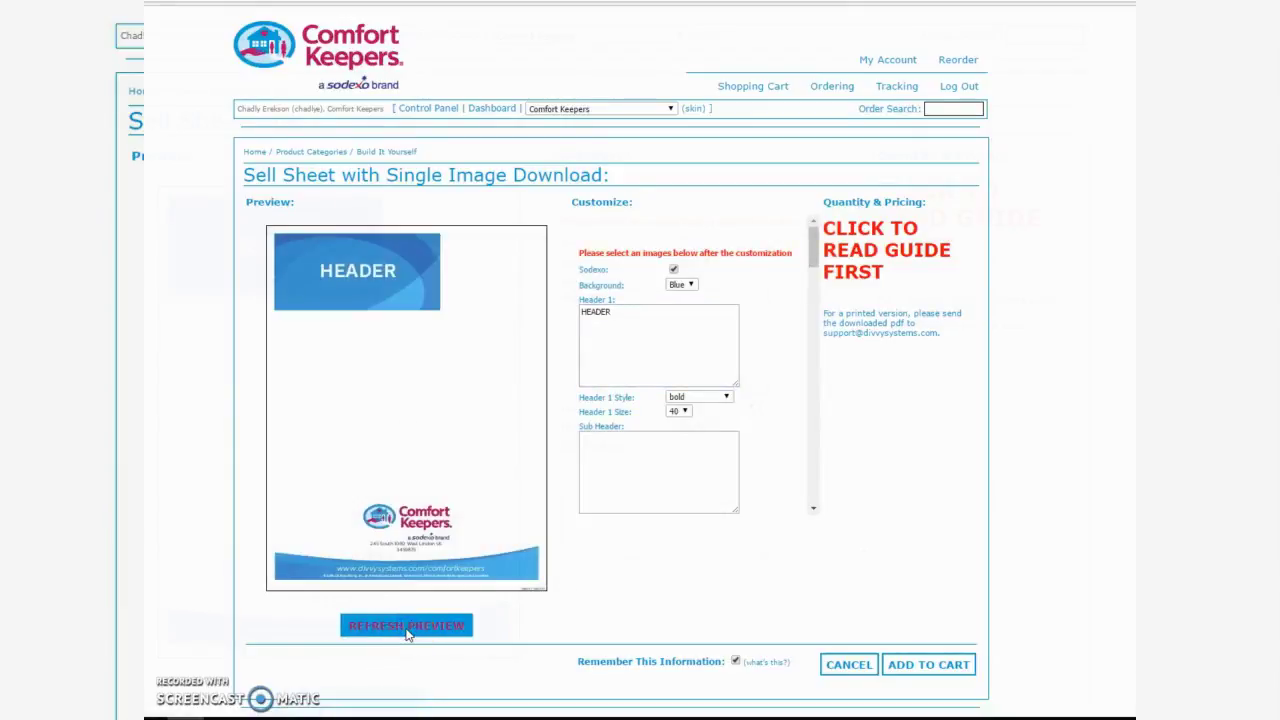
{"action": "mouse_move", "coordinate": [380, 284]}
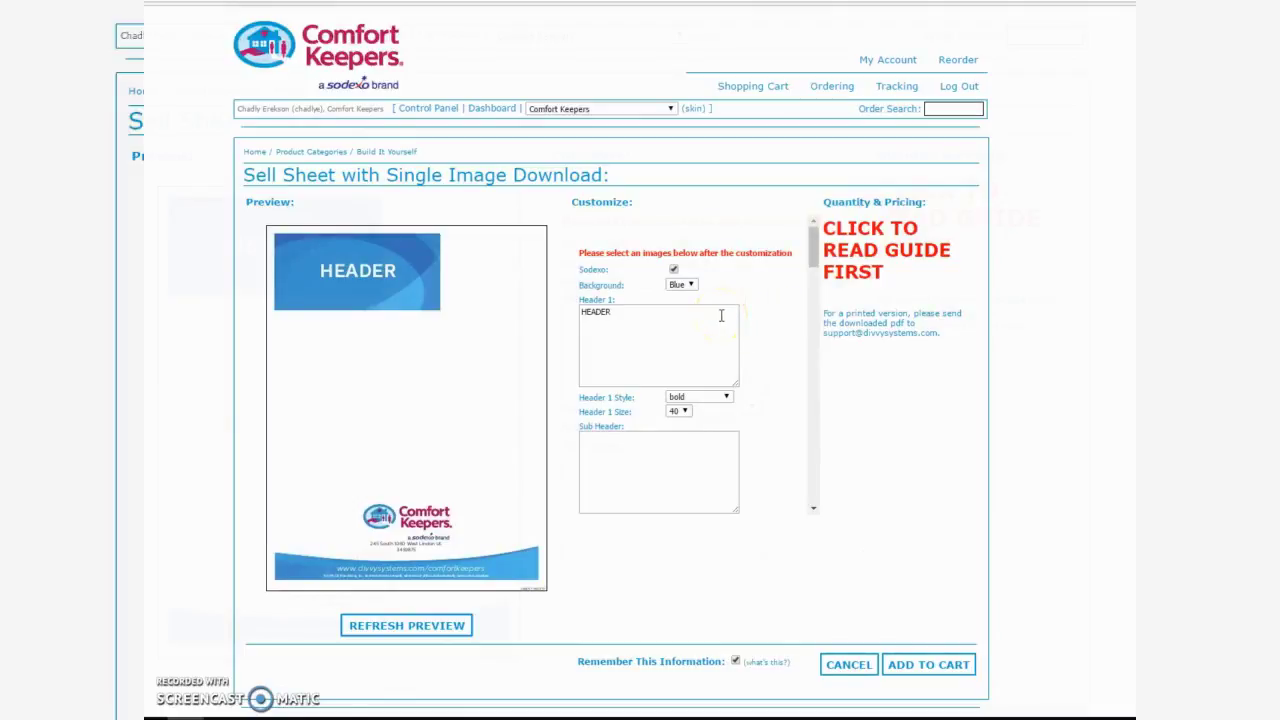
Enter SUB HEADERS as the sub header text and refresh the preview.
{"action": "left_click", "coordinate": [604, 438]}
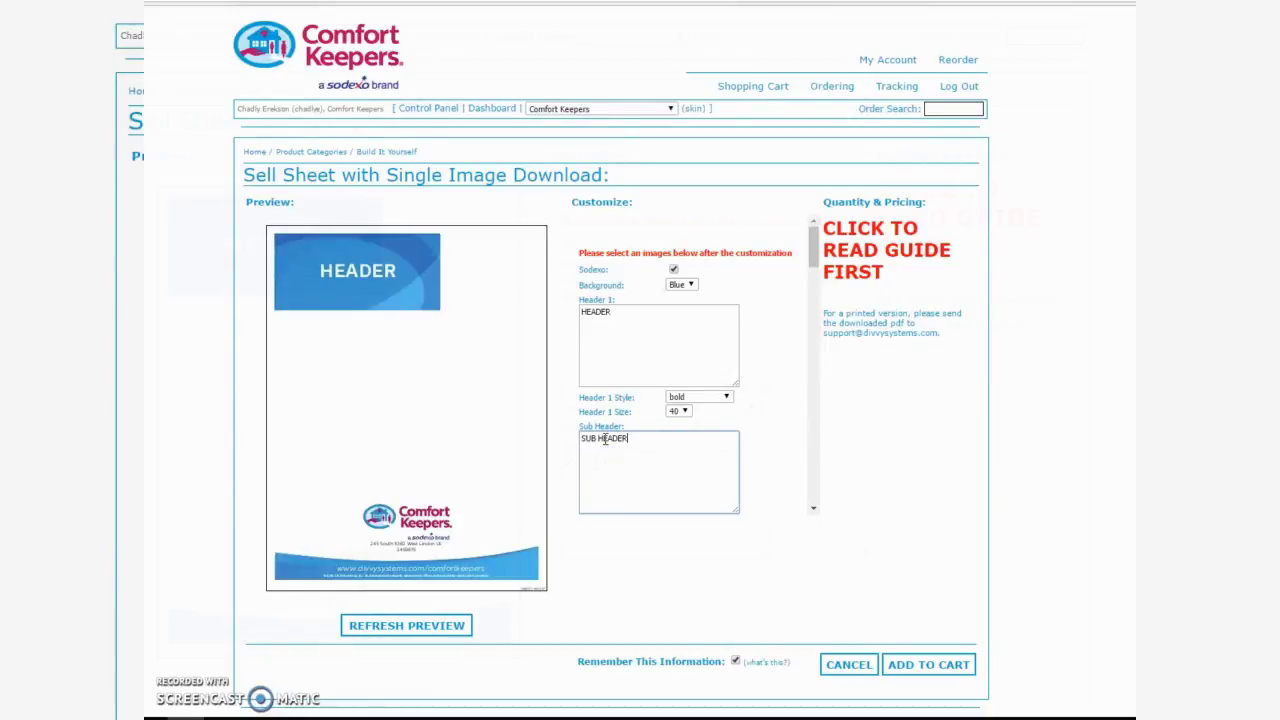
{"action": "type", "text": "SUB HEADERS"}
{"action": "left_click", "coordinate": [428, 627]}
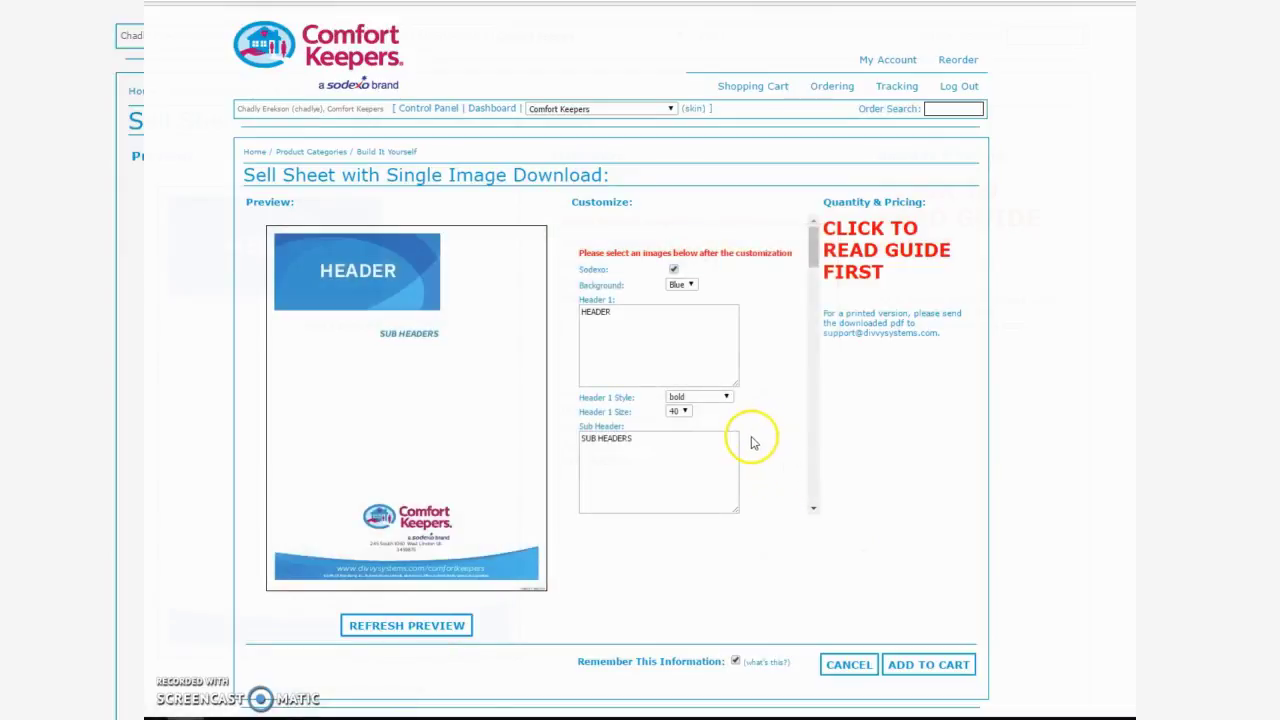
{"action": "left_click", "coordinate": [420, 403]}
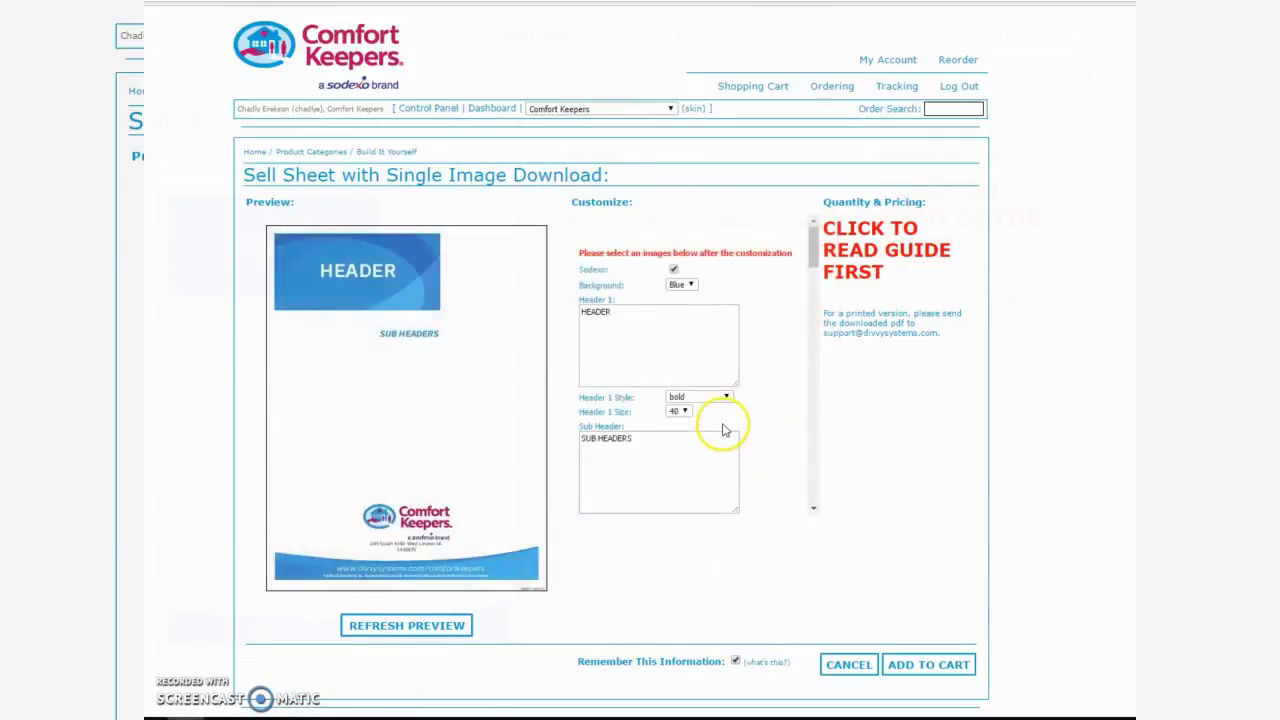
Fill the paragraph with two lines of BODY BODY BODY and refresh the preview.
{"action": "scroll", "coordinate": [723, 420], "scroll_direction": "down", "scroll_amount": 3}
{"action": "left_click", "coordinate": [611, 444]}
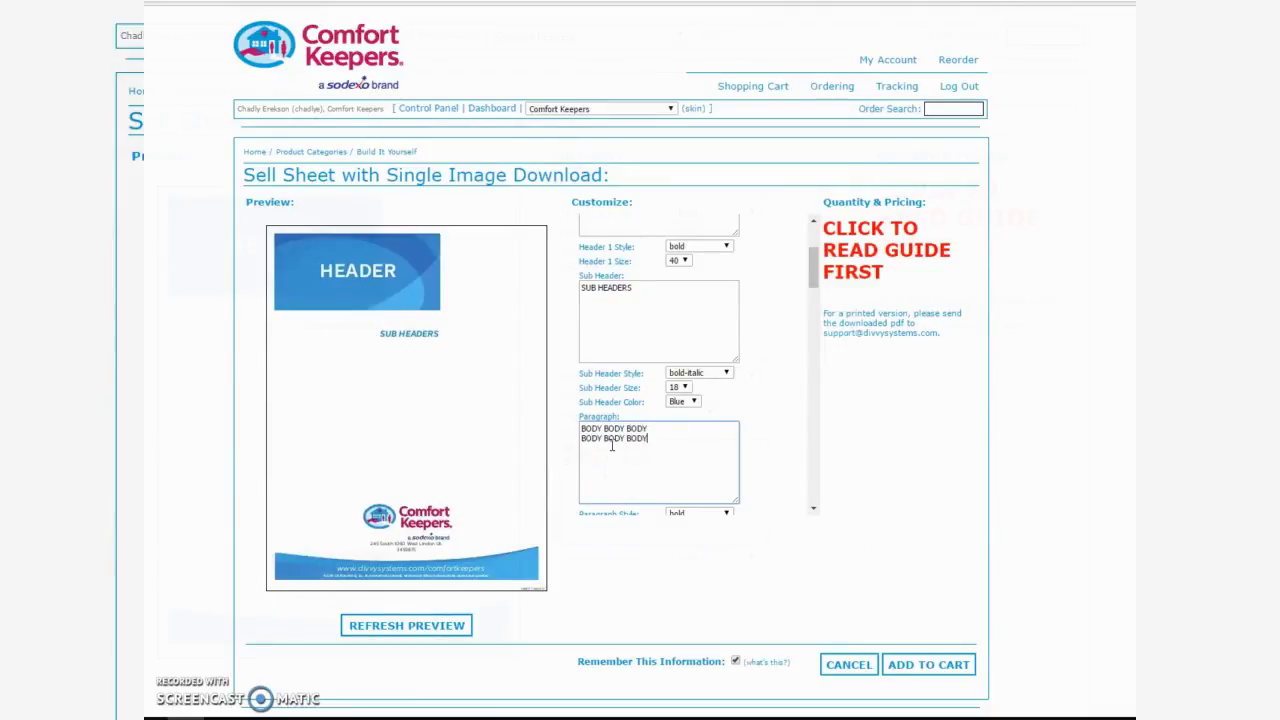
{"action": "left_click", "coordinate": [425, 626]}
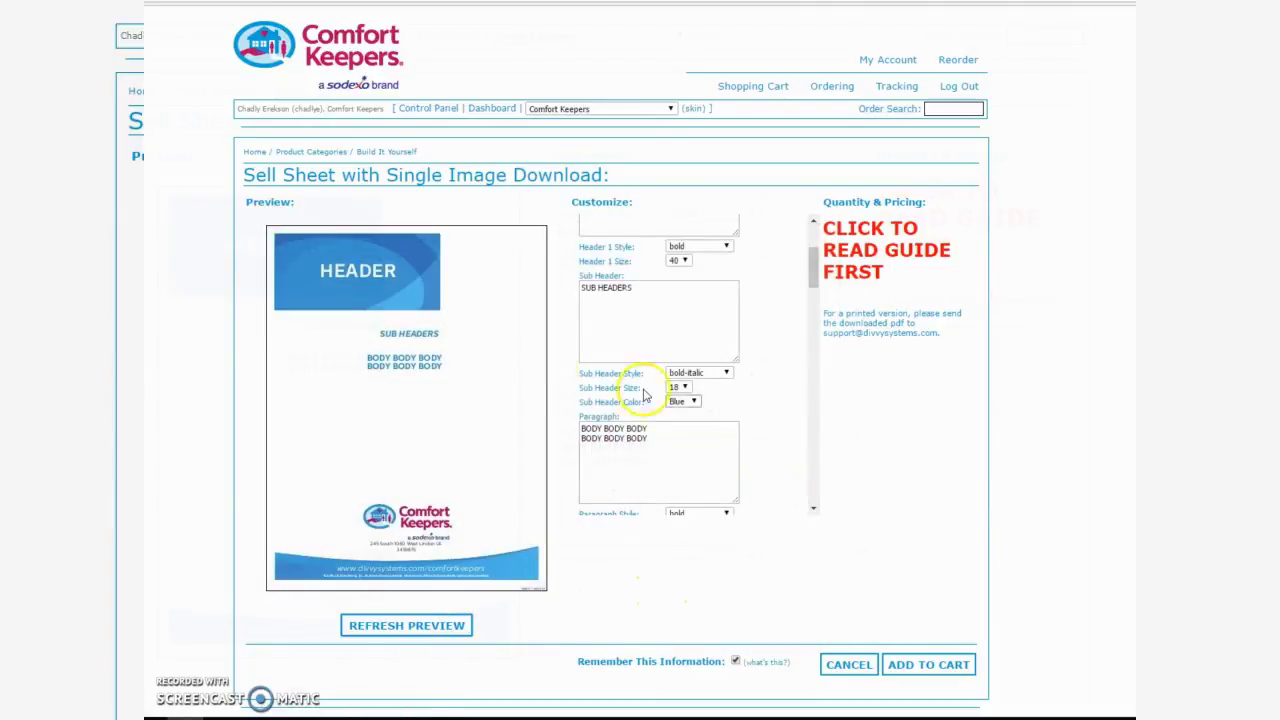
{"action": "mouse_move", "coordinate": [425, 356]}
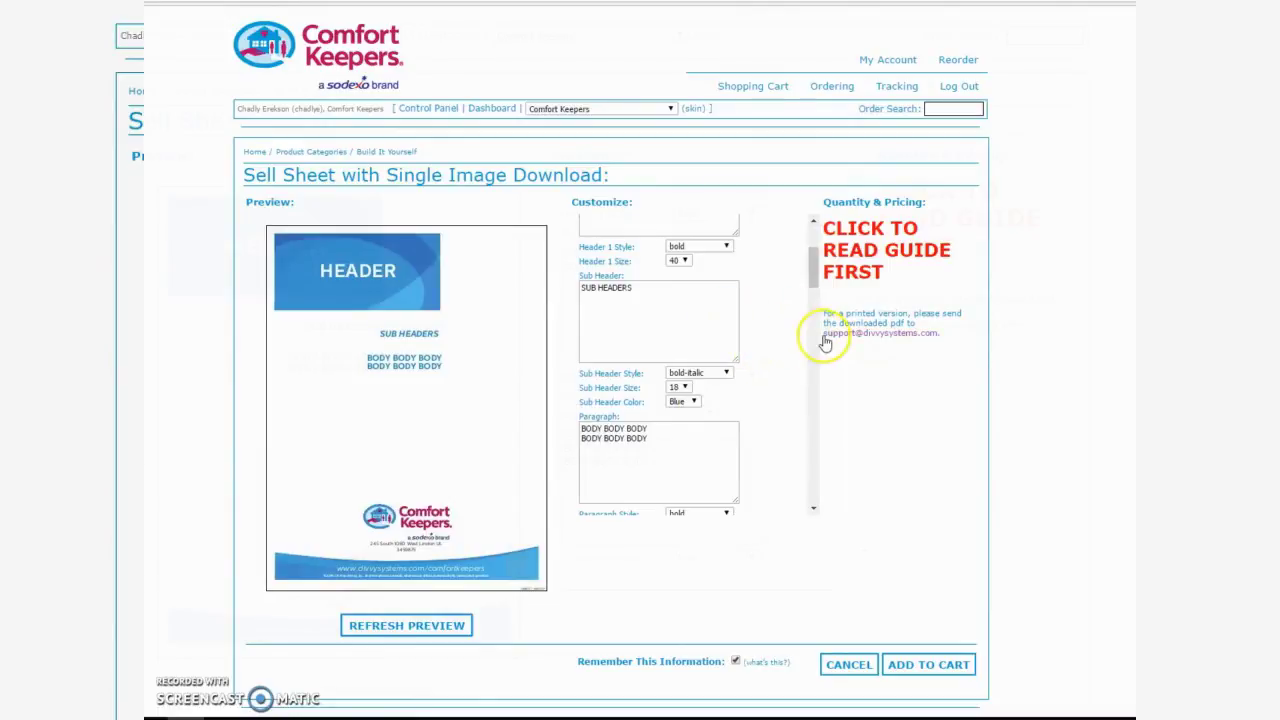
Choose the photo of the elderly woman with a caregiver in a yellow top and refresh the preview.
{"action": "left_click_drag", "start_coordinate": [818, 270], "coordinate": [812, 344]}
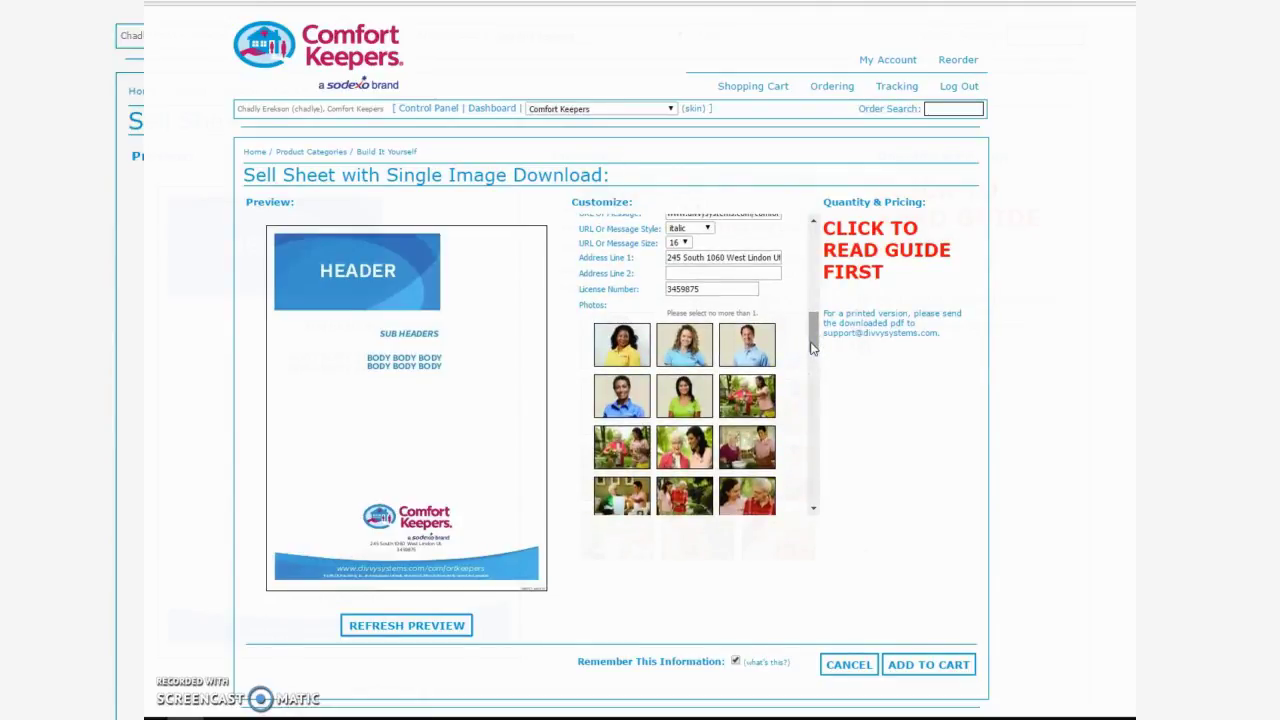
{"action": "left_click_drag", "start_coordinate": [812, 347], "coordinate": [815, 368]}
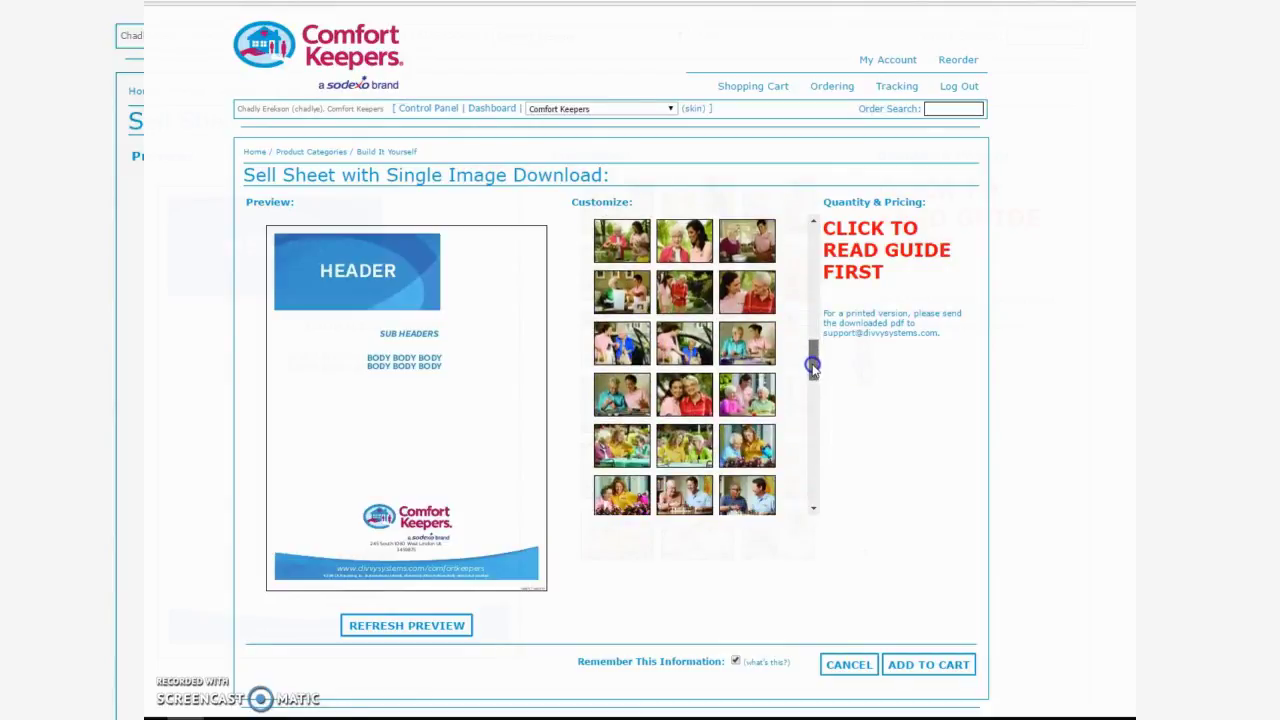
{"action": "left_click", "coordinate": [747, 445]}
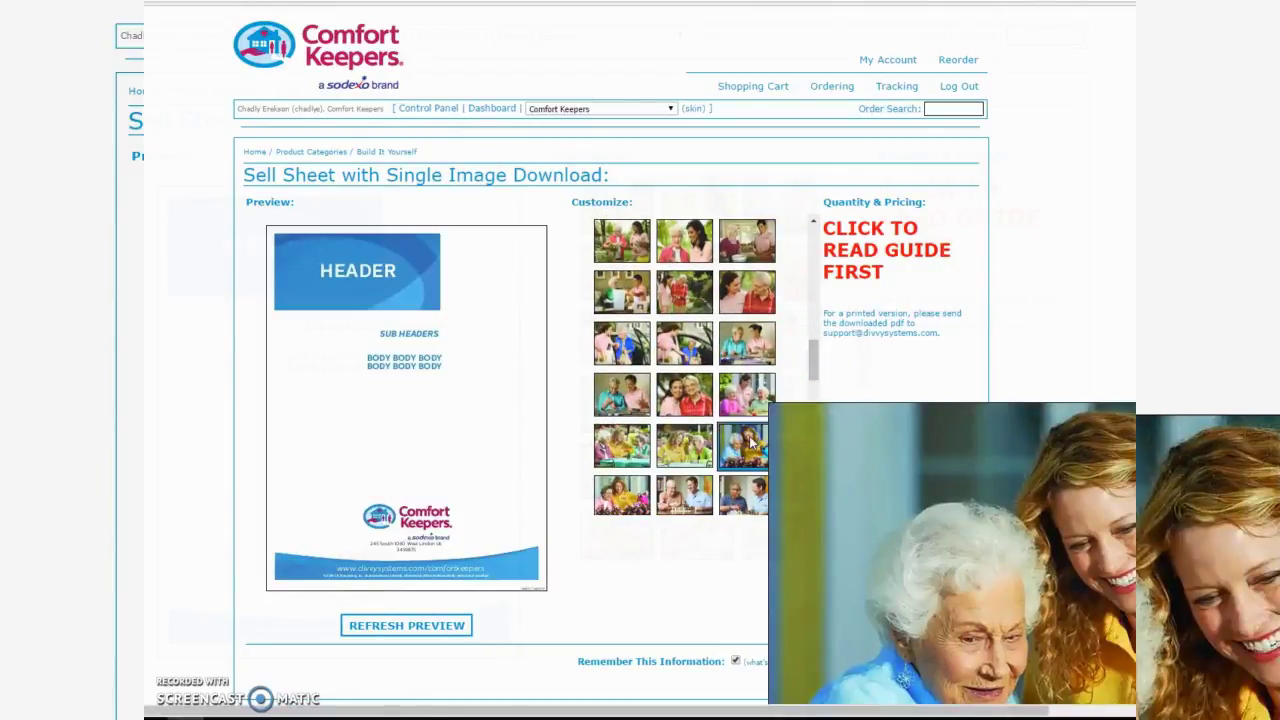
{"action": "left_click", "coordinate": [421, 625]}
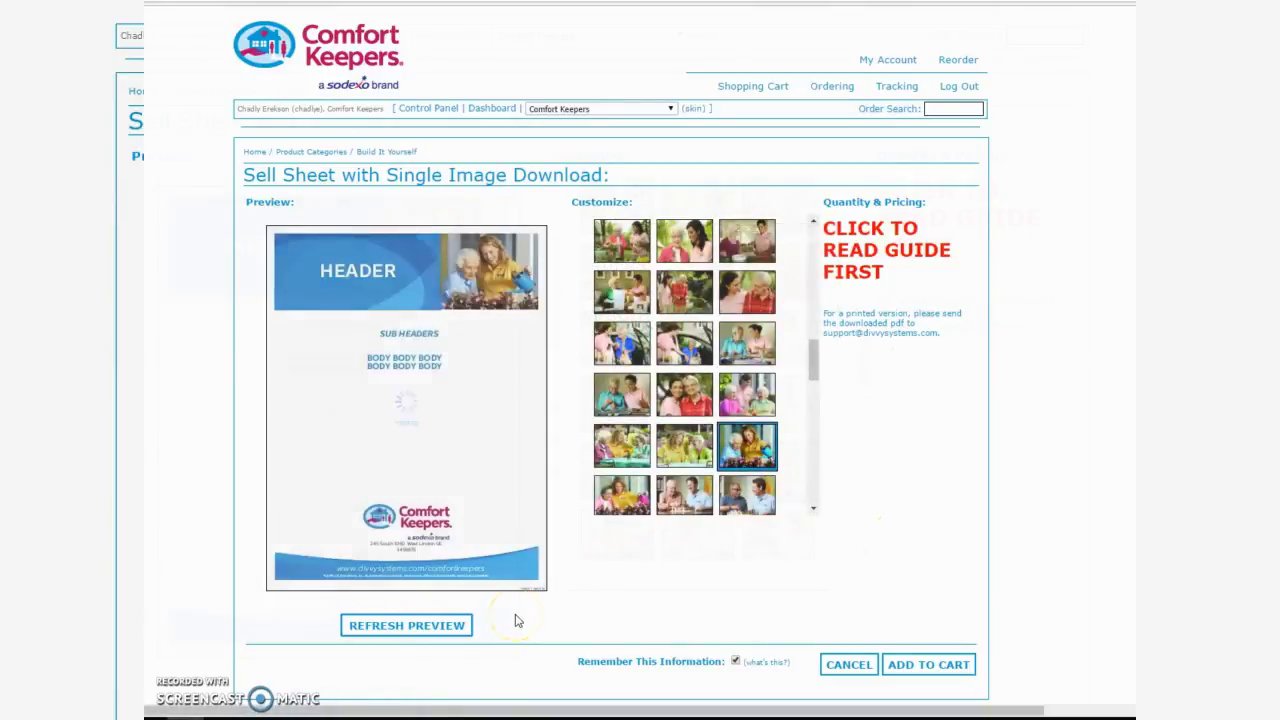
{"action": "left_click", "coordinate": [530, 616]}
{"action": "left_click", "coordinate": [709, 510]}
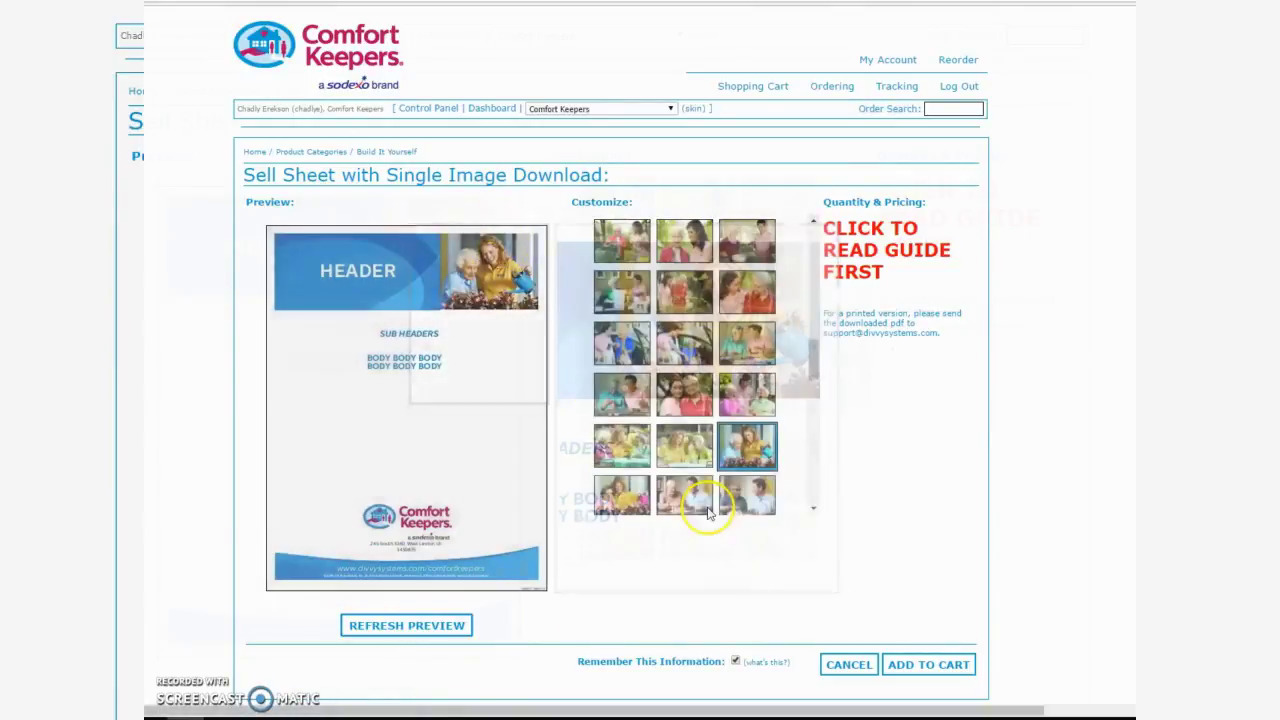
{"action": "left_click", "coordinate": [738, 555]}
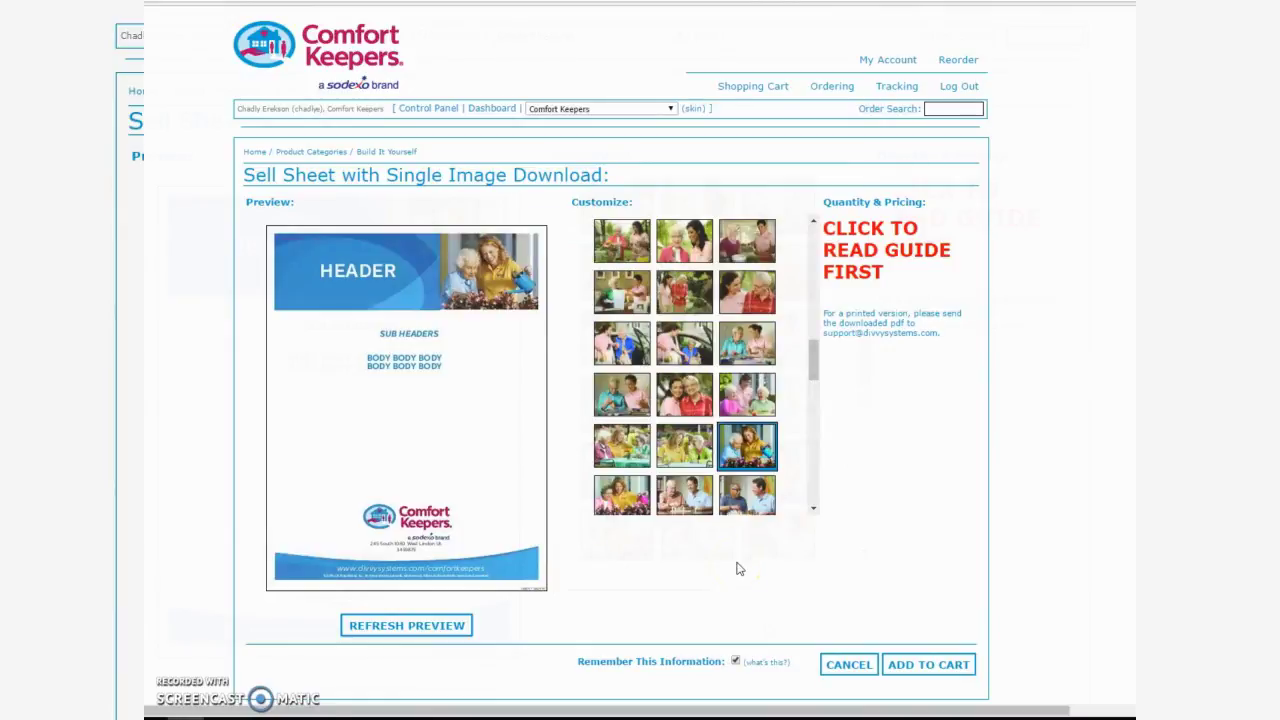
Deselect the current photo, choose the one of two women on a bench with a white dog, and refresh the preview.
{"action": "left_click", "coordinate": [767, 452]}
{"action": "left_click", "coordinate": [765, 450]}
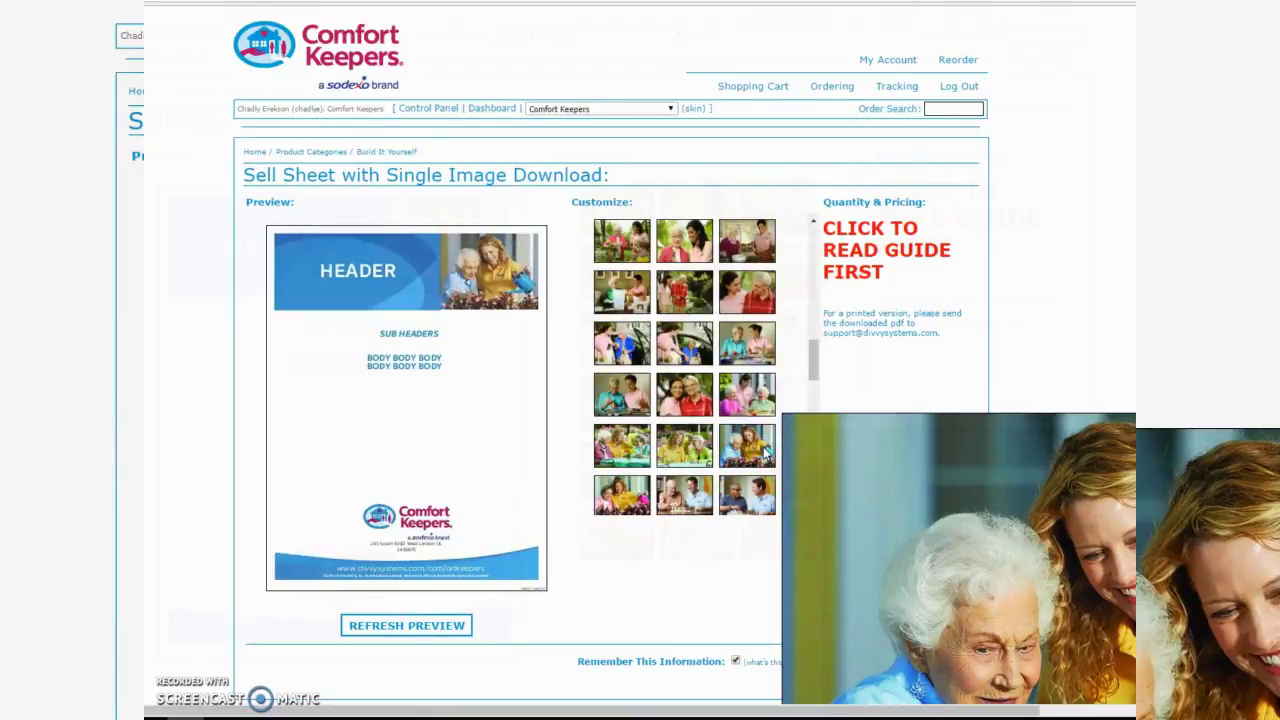
{"action": "left_click_drag", "start_coordinate": [813, 355], "coordinate": [808, 424]}
{"action": "mouse_move", "coordinate": [698, 409]}
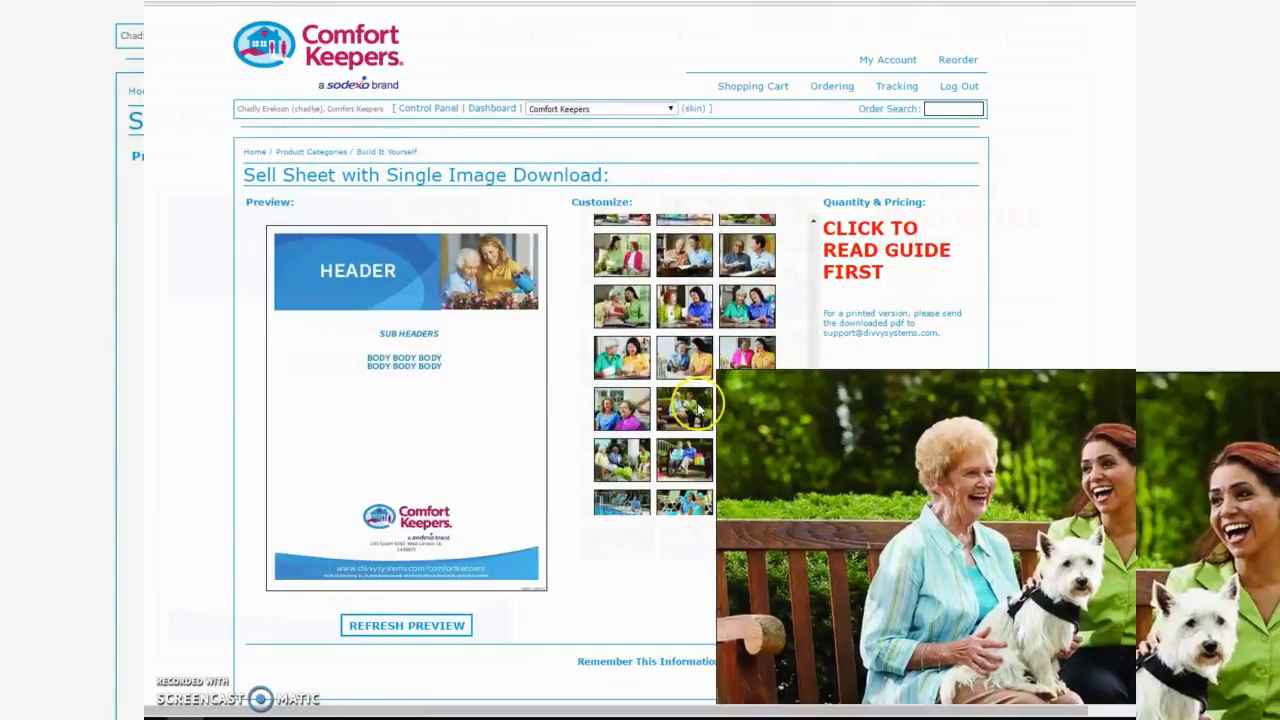
{"action": "left_click_drag", "start_coordinate": [814, 409], "coordinate": [820, 371]}
{"action": "mouse_move", "coordinate": [463, 588]}
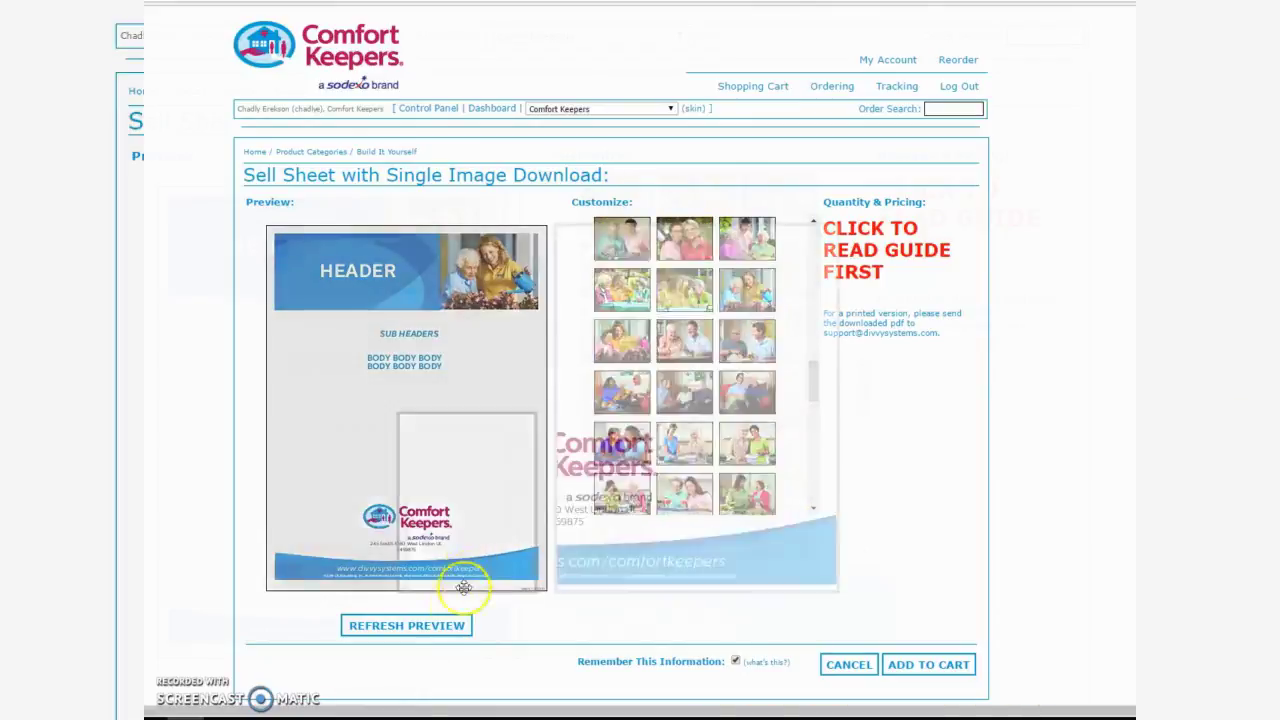
{"action": "left_click", "coordinate": [407, 625]}
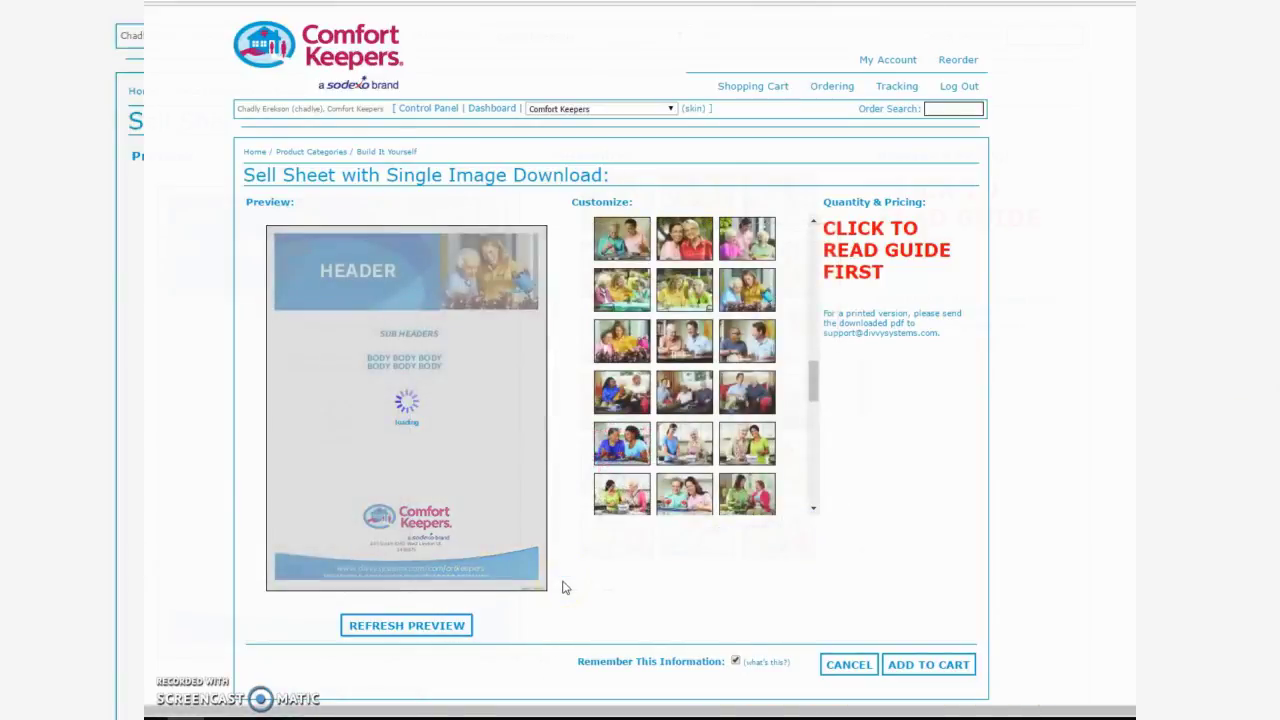
{"action": "mouse_move", "coordinate": [755, 405]}
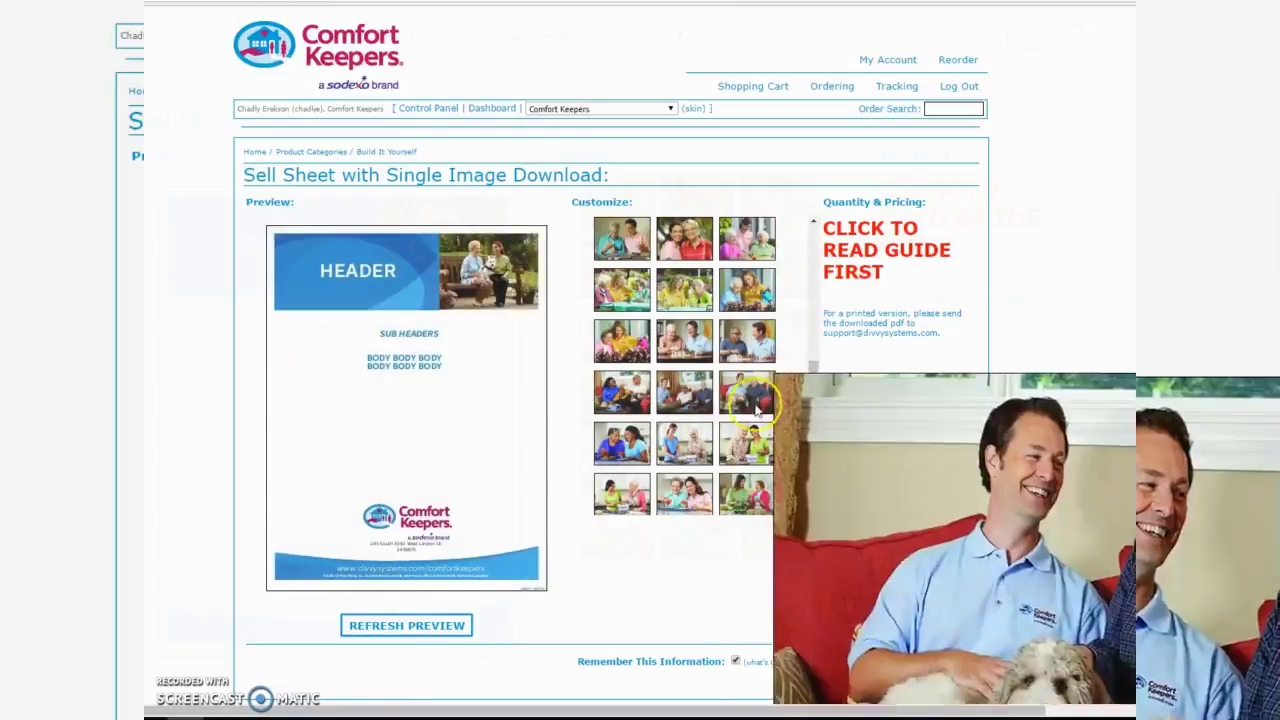
Set the Header 1 style to normal.
{"action": "left_click_drag", "start_coordinate": [811, 380], "coordinate": [810, 240]}
{"action": "left_click", "coordinate": [723, 358]}
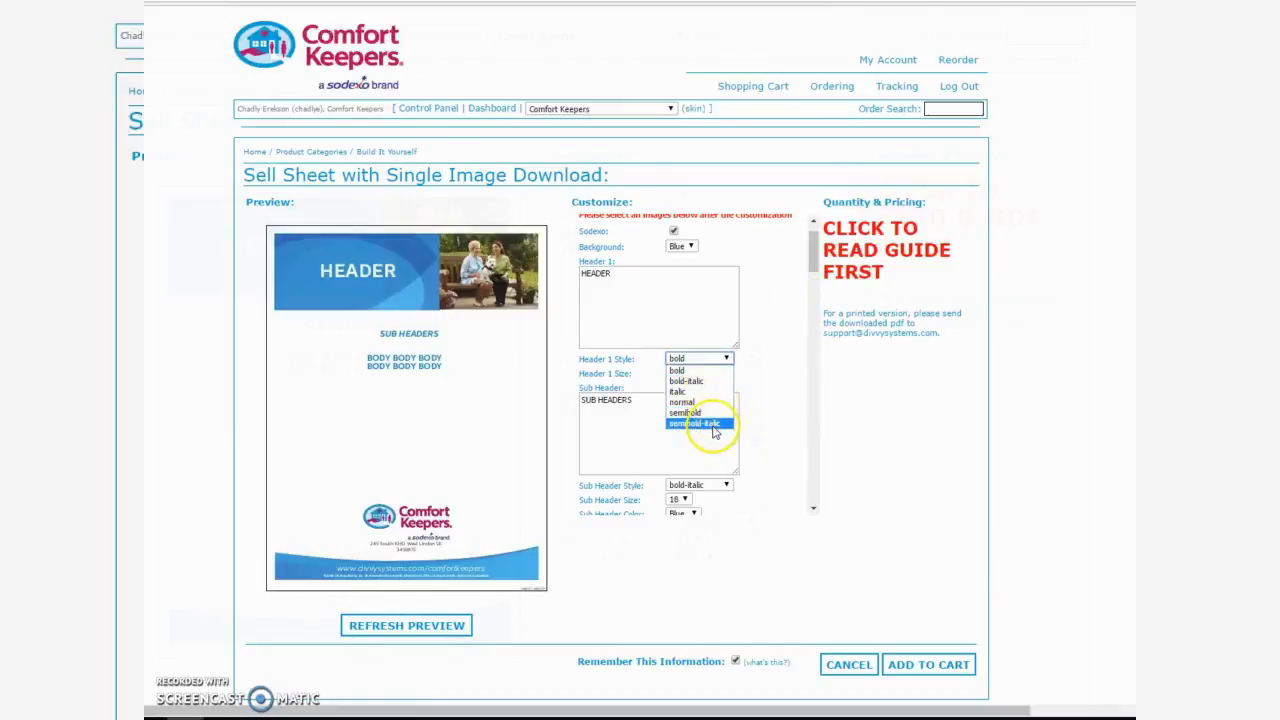
{"action": "left_click", "coordinate": [743, 354]}
{"action": "left_click", "coordinate": [729, 360]}
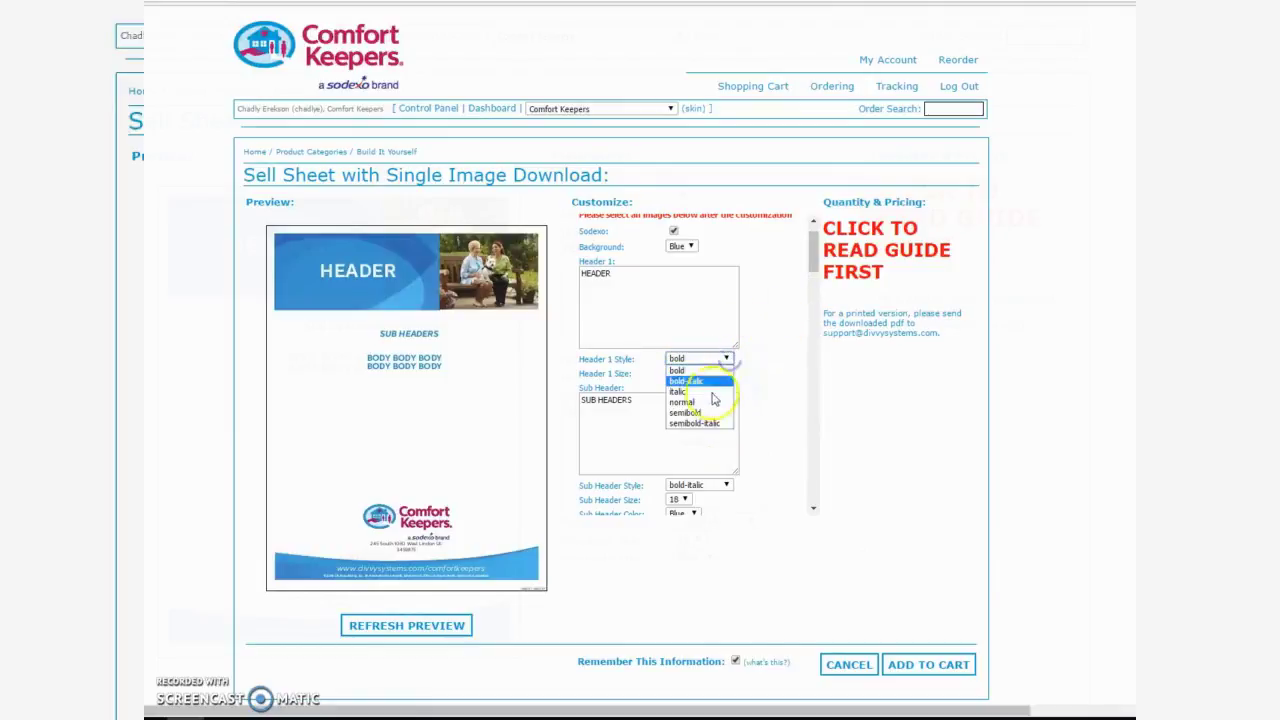
{"action": "left_click", "coordinate": [709, 401]}
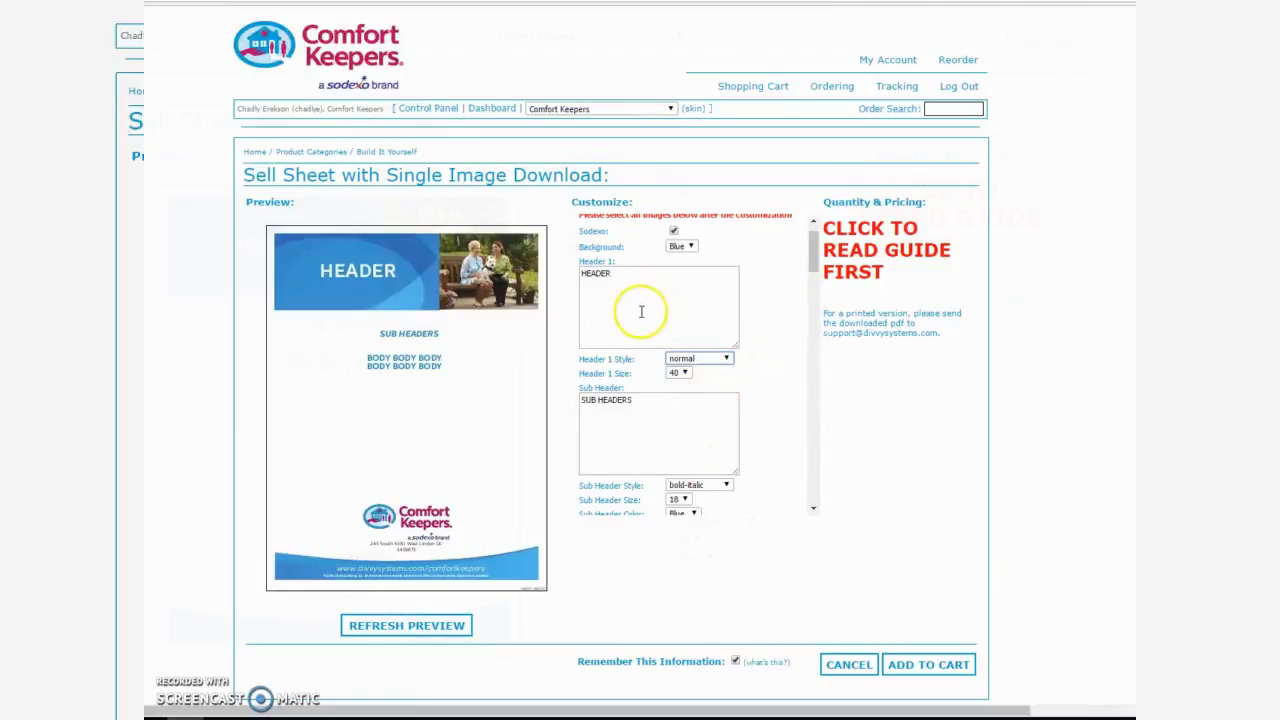
Set the Header 1 style to semibold.
{"action": "left_click", "coordinate": [719, 360]}
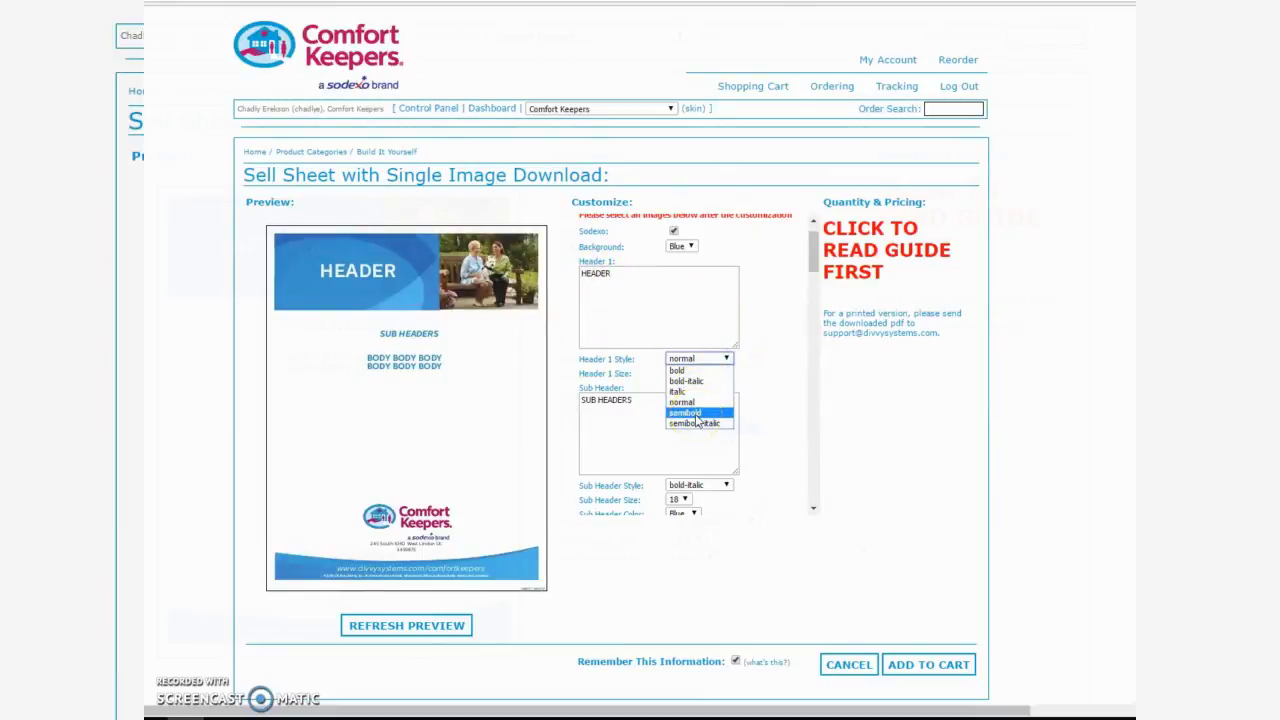
{"action": "left_click", "coordinate": [695, 414]}
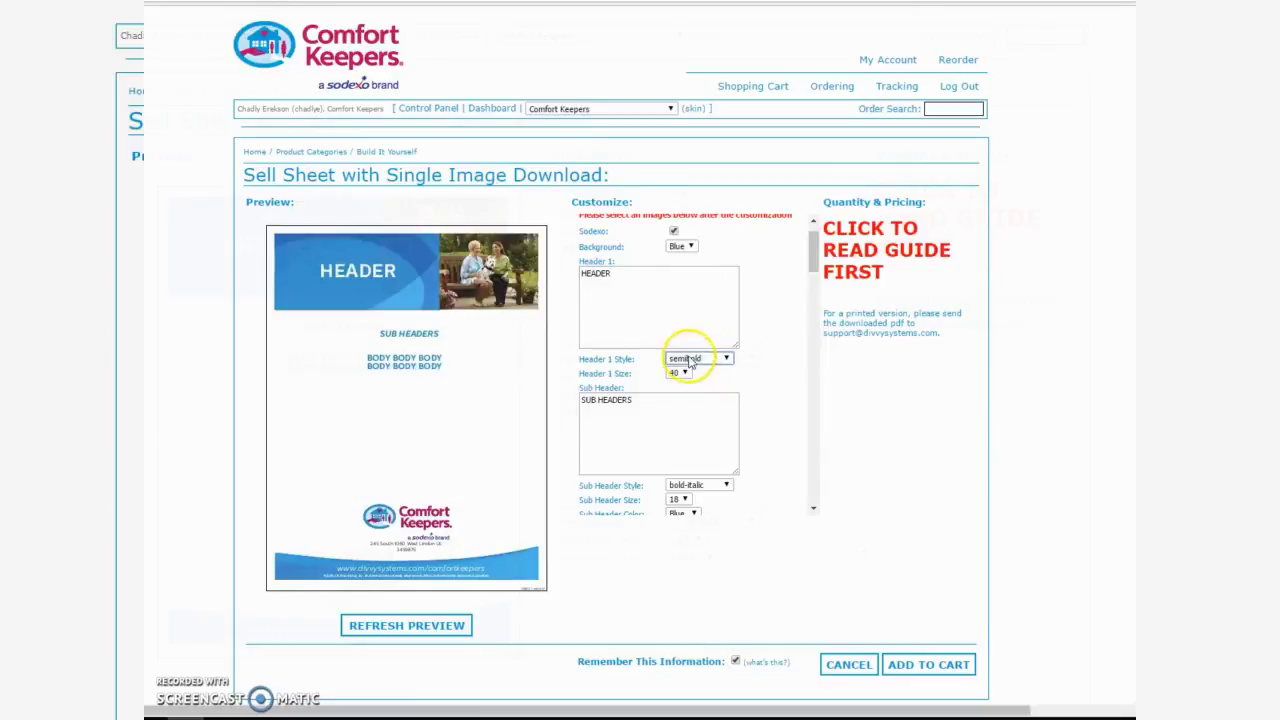
{"action": "left_click", "coordinate": [618, 287]}
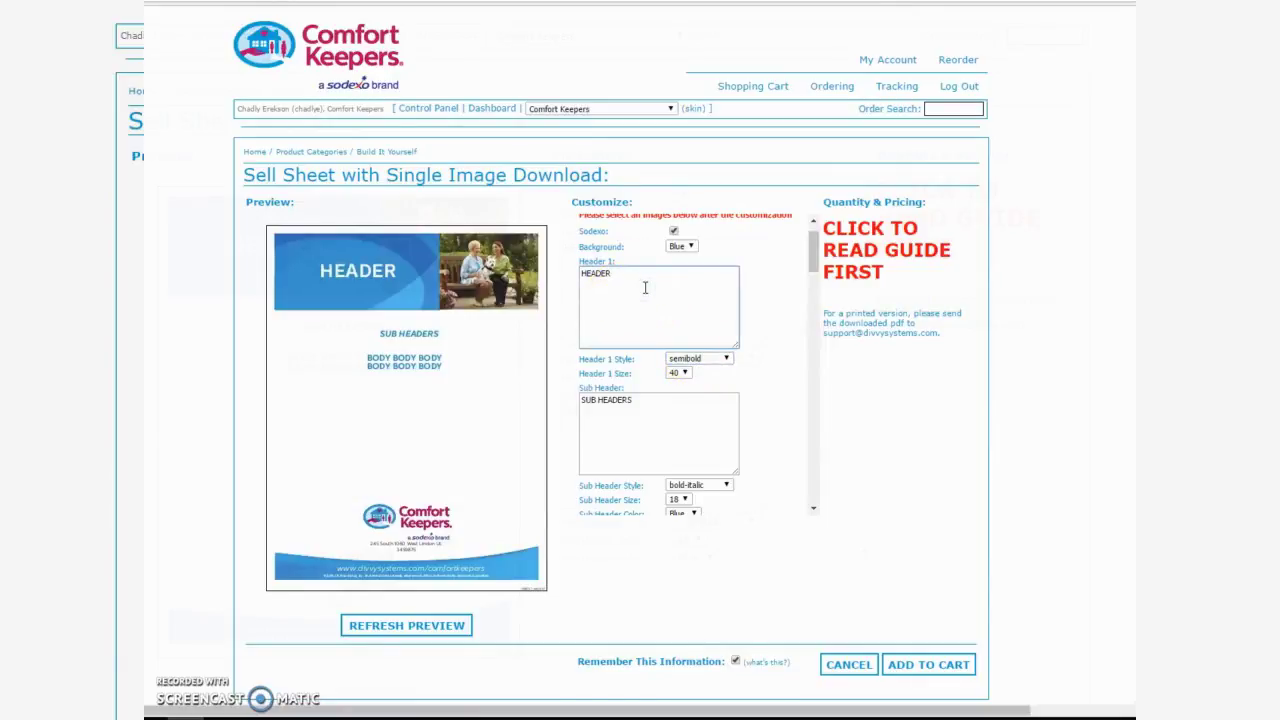
{"action": "left_click", "coordinate": [586, 294]}
{"action": "left_click", "coordinate": [726, 277]}
{"action": "left_click", "coordinate": [606, 286]}
{"action": "left_click", "coordinate": [694, 311]}
{"action": "left_click", "coordinate": [614, 297]}
{"action": "left_click", "coordinate": [680, 332]}
{"action": "left_click", "coordinate": [678, 272]}
{"action": "left_click", "coordinate": [631, 331]}
{"action": "left_click", "coordinate": [686, 291]}
{"action": "scroll", "coordinate": [689, 422], "scroll_direction": "down", "scroll_amount": 1}
{"action": "scroll", "coordinate": [680, 410], "scroll_direction": "up", "scroll_amount": 2}
{"action": "left_click", "coordinate": [651, 355]}
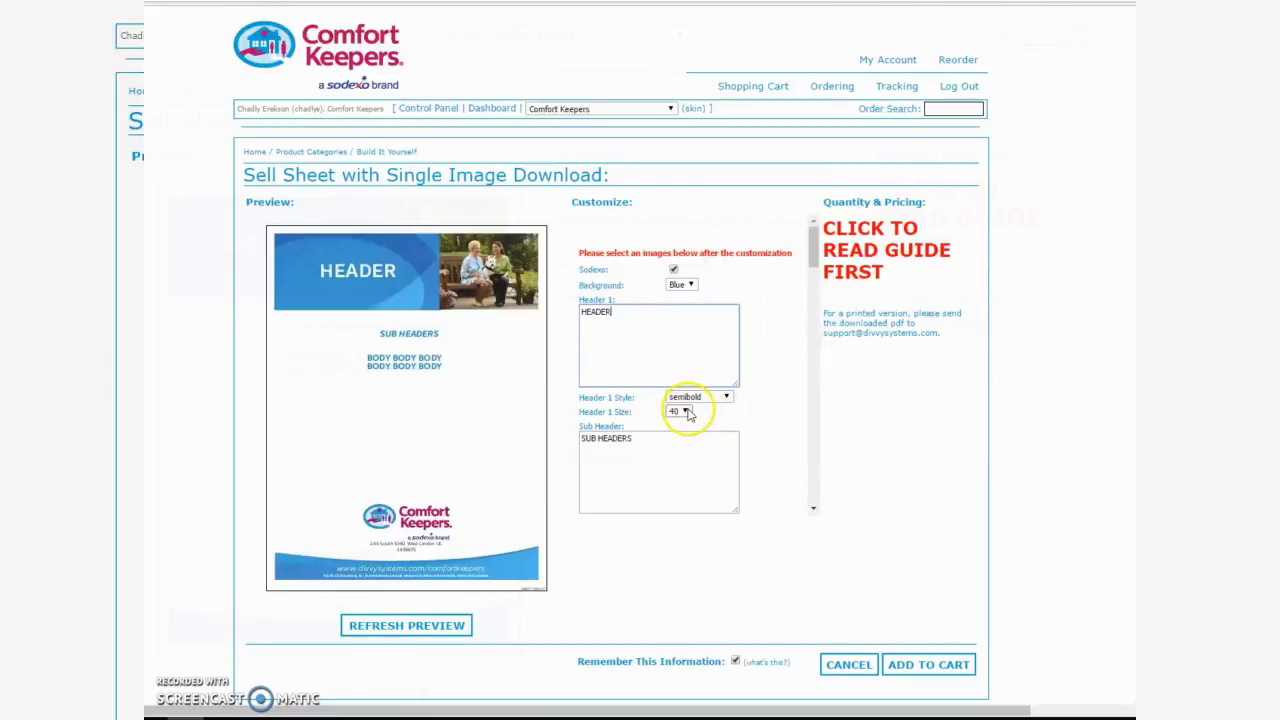
Open the special characters chart from the guide and copy the ® symbol.
{"action": "left_click", "coordinate": [622, 319]}
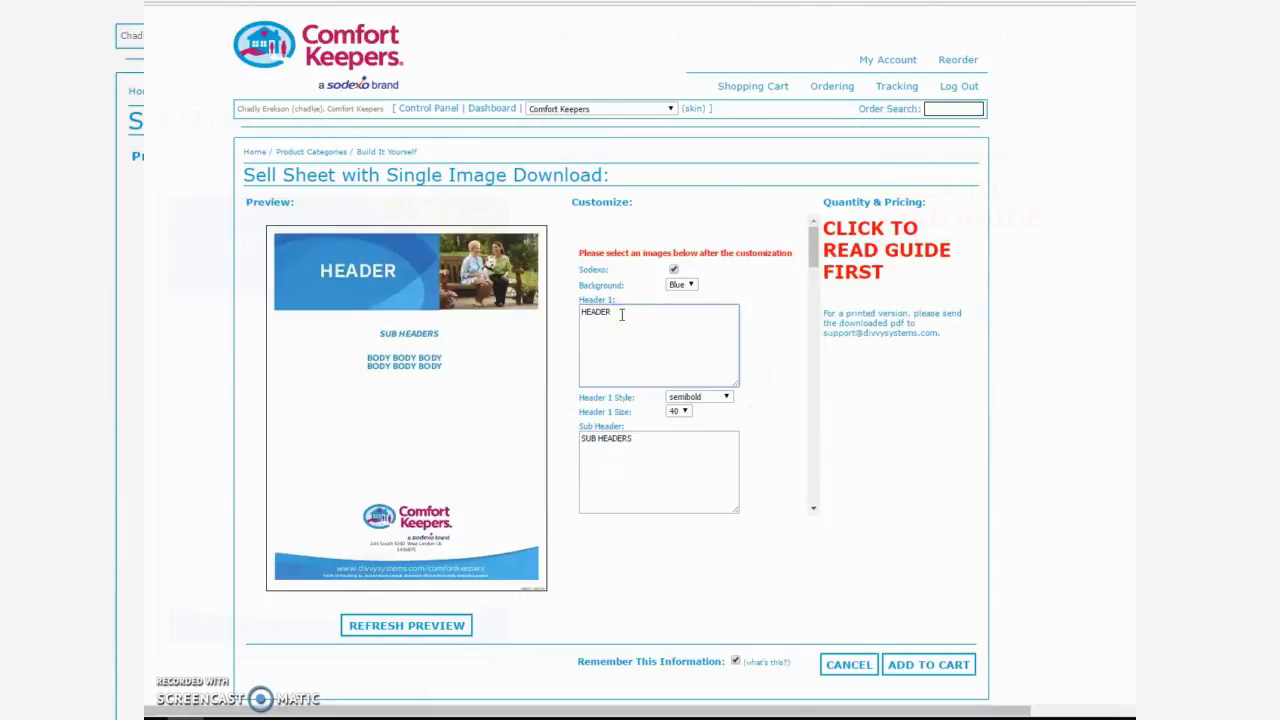
{"action": "left_click", "coordinate": [835, 250]}
{"action": "left_click", "coordinate": [337, 326]}
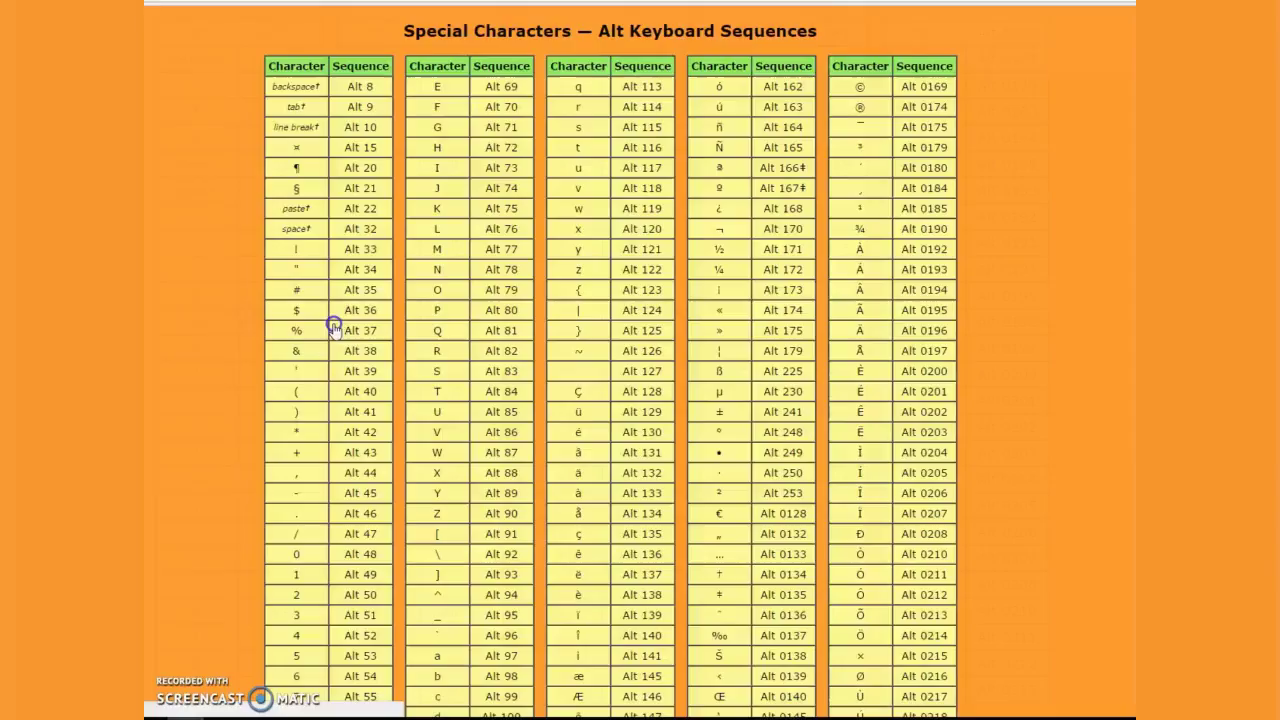
{"action": "scroll", "coordinate": [348, 222], "scroll_direction": "down", "scroll_amount": 1}
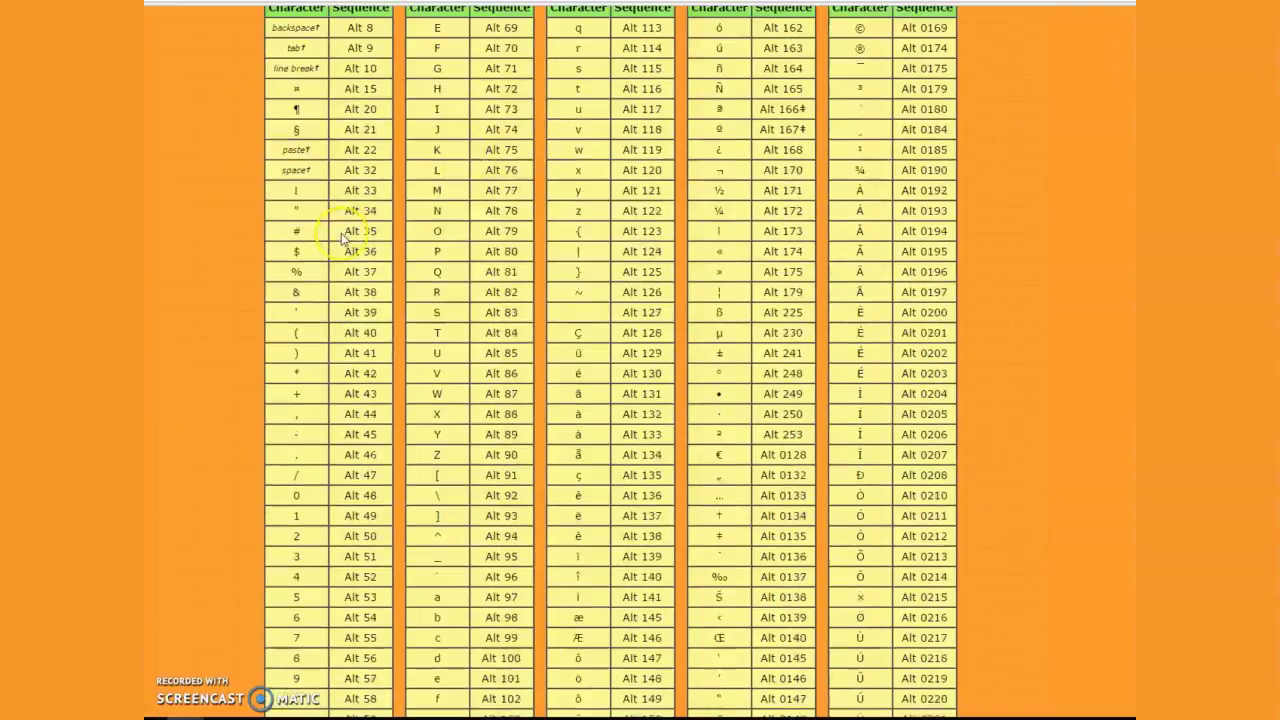
{"action": "scroll", "coordinate": [545, 265], "scroll_direction": "up", "scroll_amount": 1}
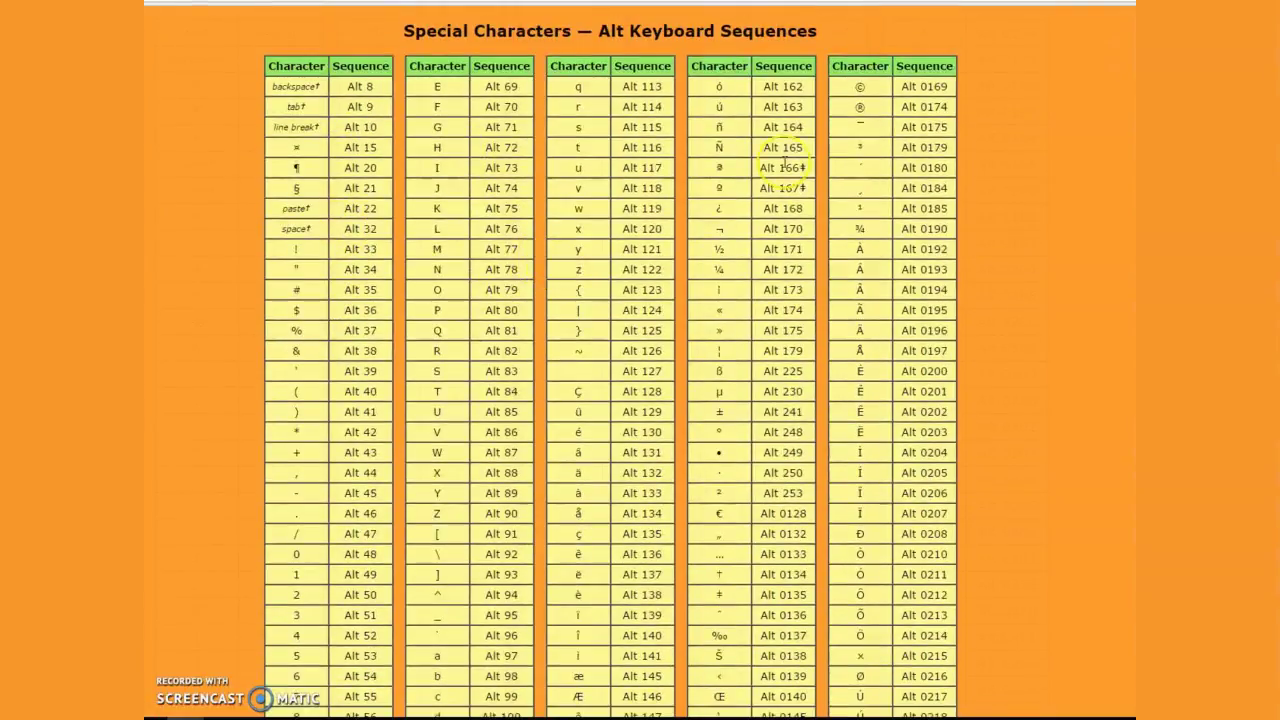
{"action": "left_click", "coordinate": [859, 107]}
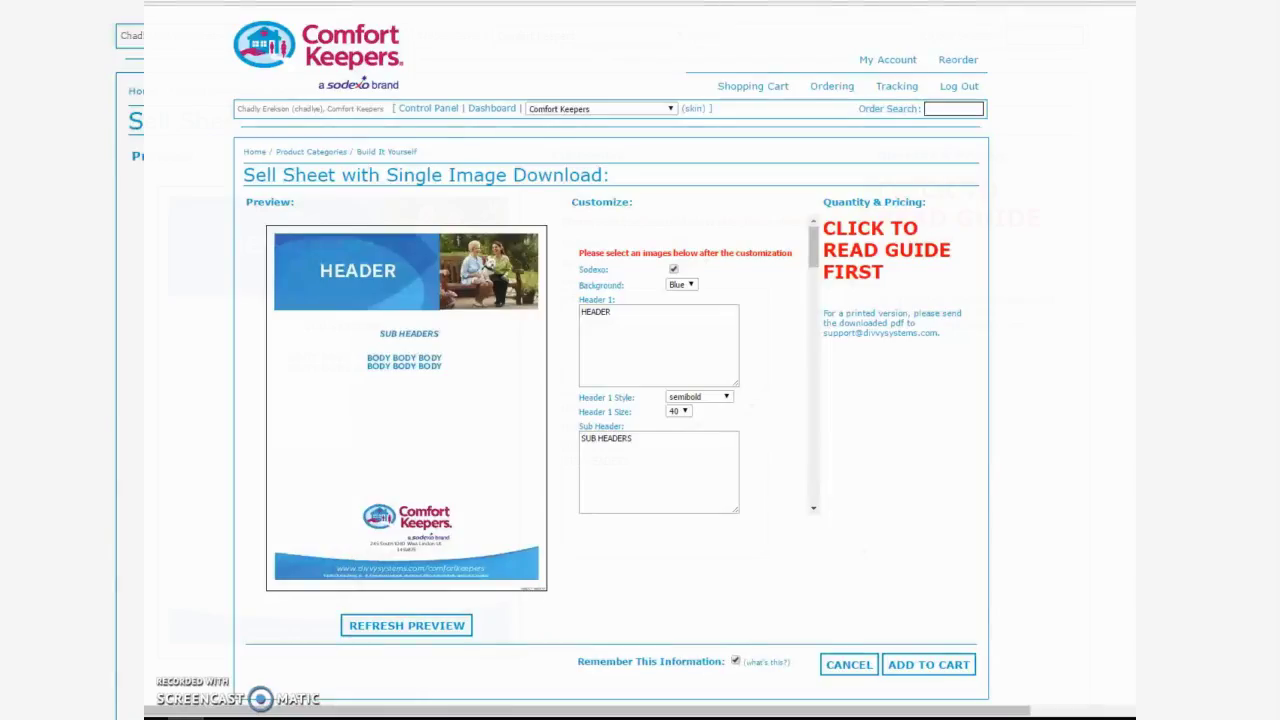
Add the ® symbol directly after HEADER in the Header 1 text and refresh the preview.
{"action": "left_click", "coordinate": [628, 309]}
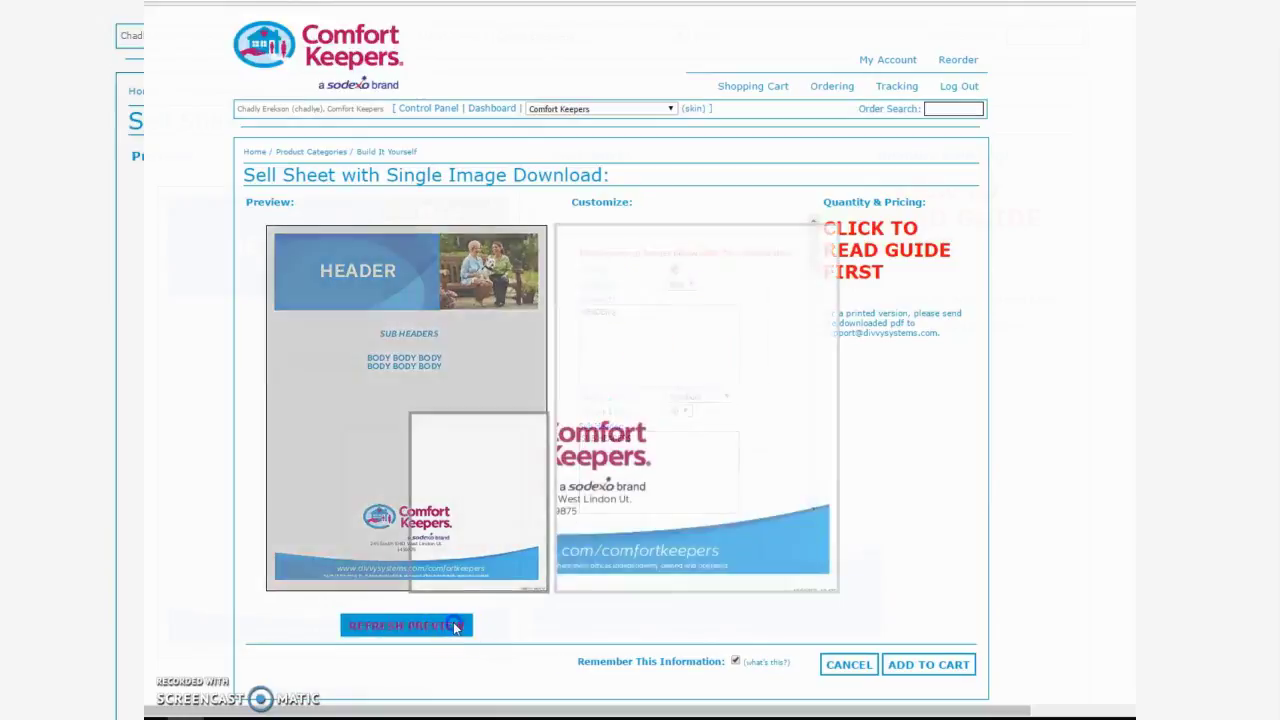
{"action": "left_click", "coordinate": [453, 622]}
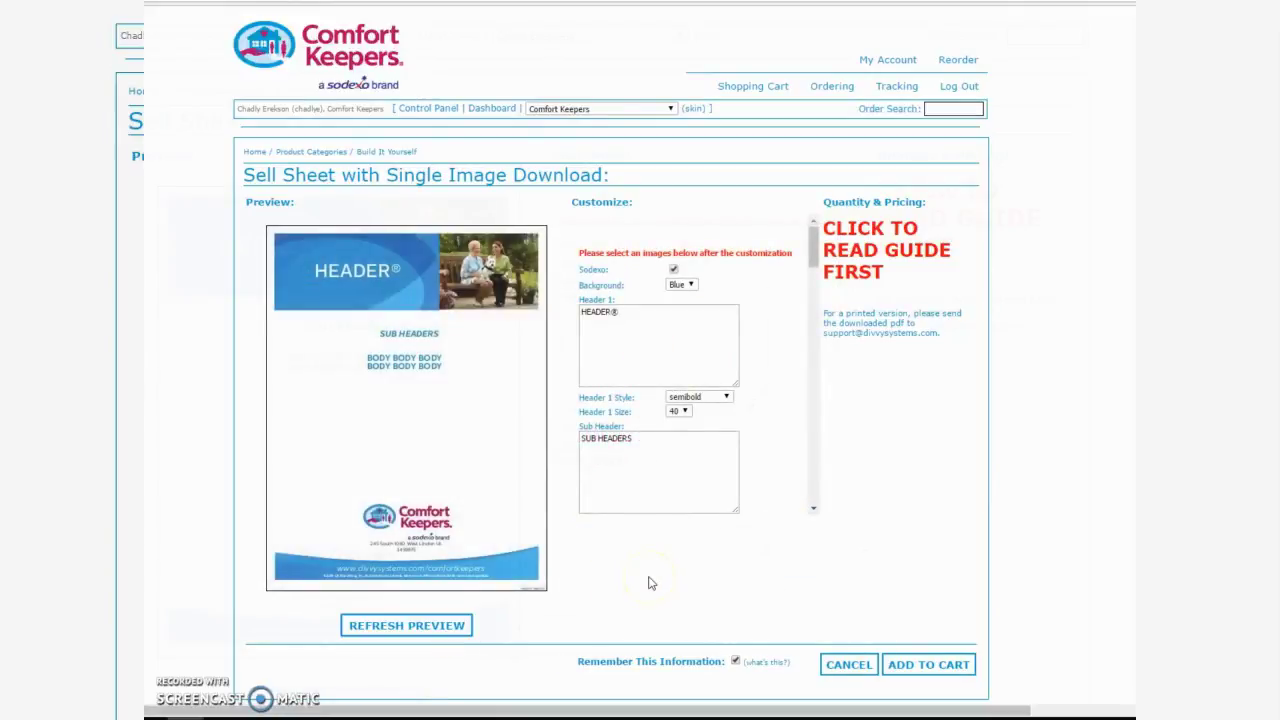
{"action": "mouse_move", "coordinate": [380, 277]}
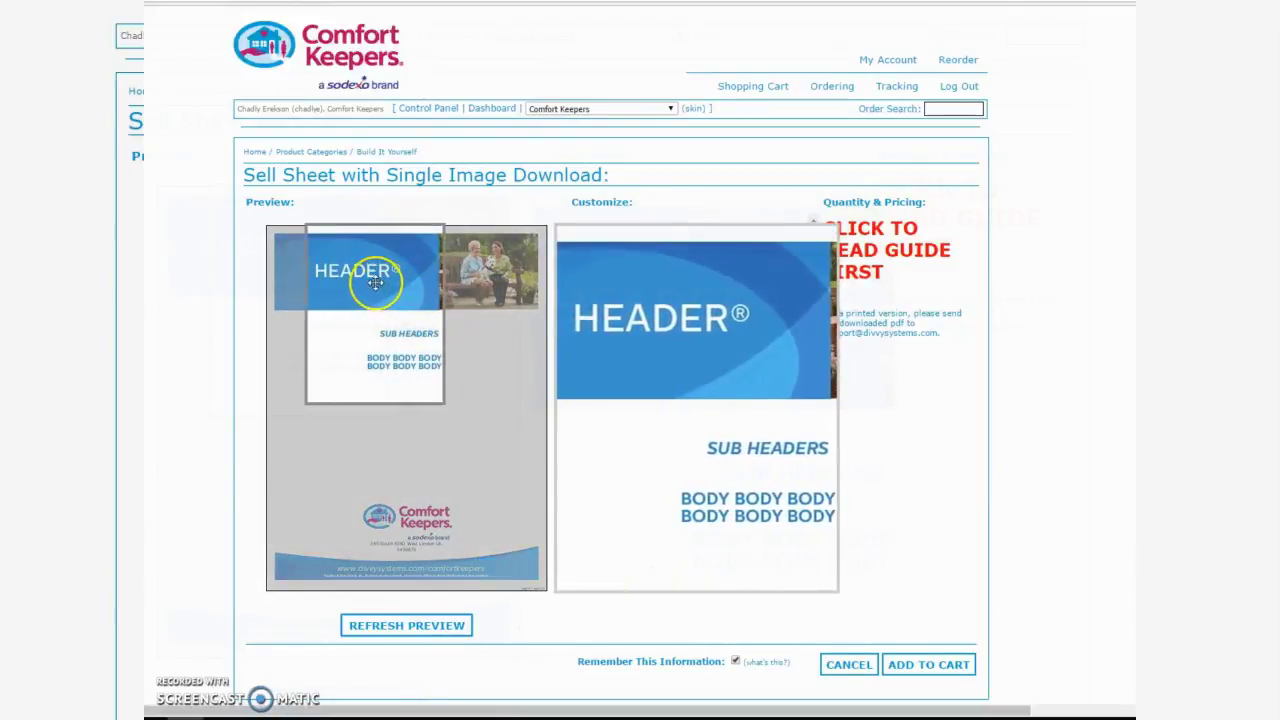
Add an indented second line reading SUB HEADERS to the sub header and refresh the preview.
{"action": "scroll", "coordinate": [645, 345], "scroll_direction": "down", "scroll_amount": 2}
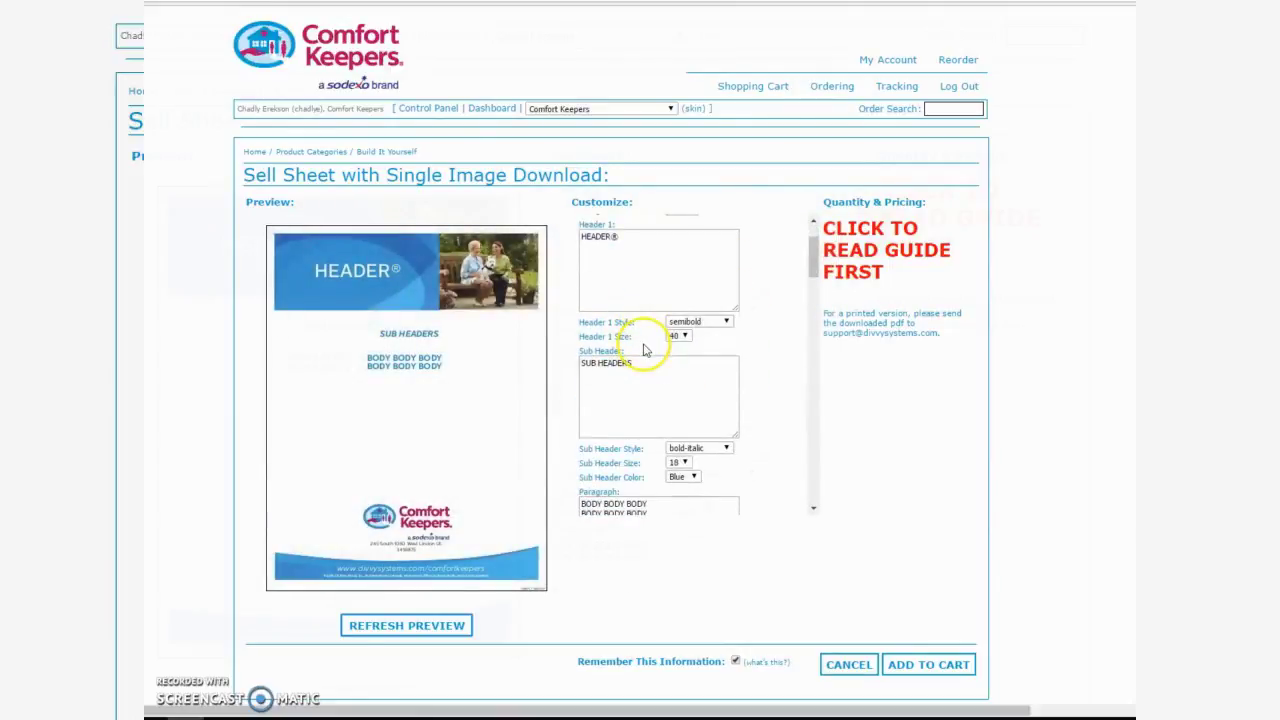
{"action": "left_click", "coordinate": [637, 366]}
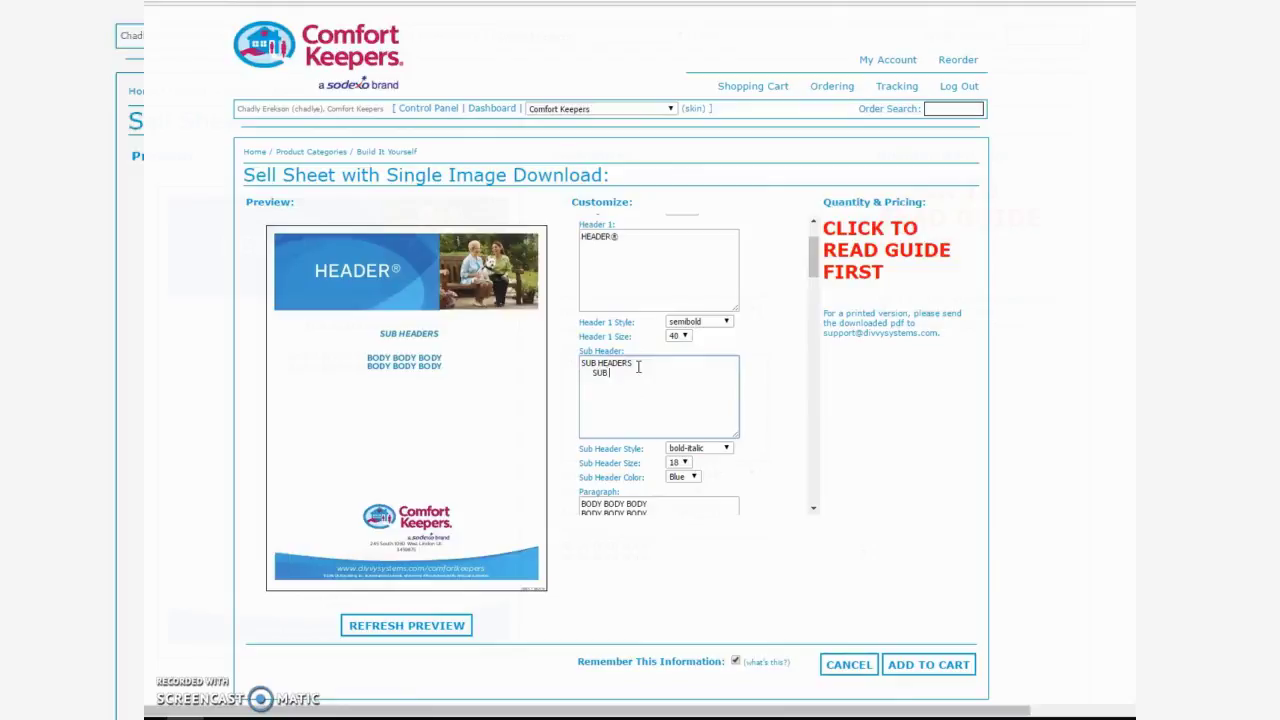
{"action": "left_click", "coordinate": [412, 624]}
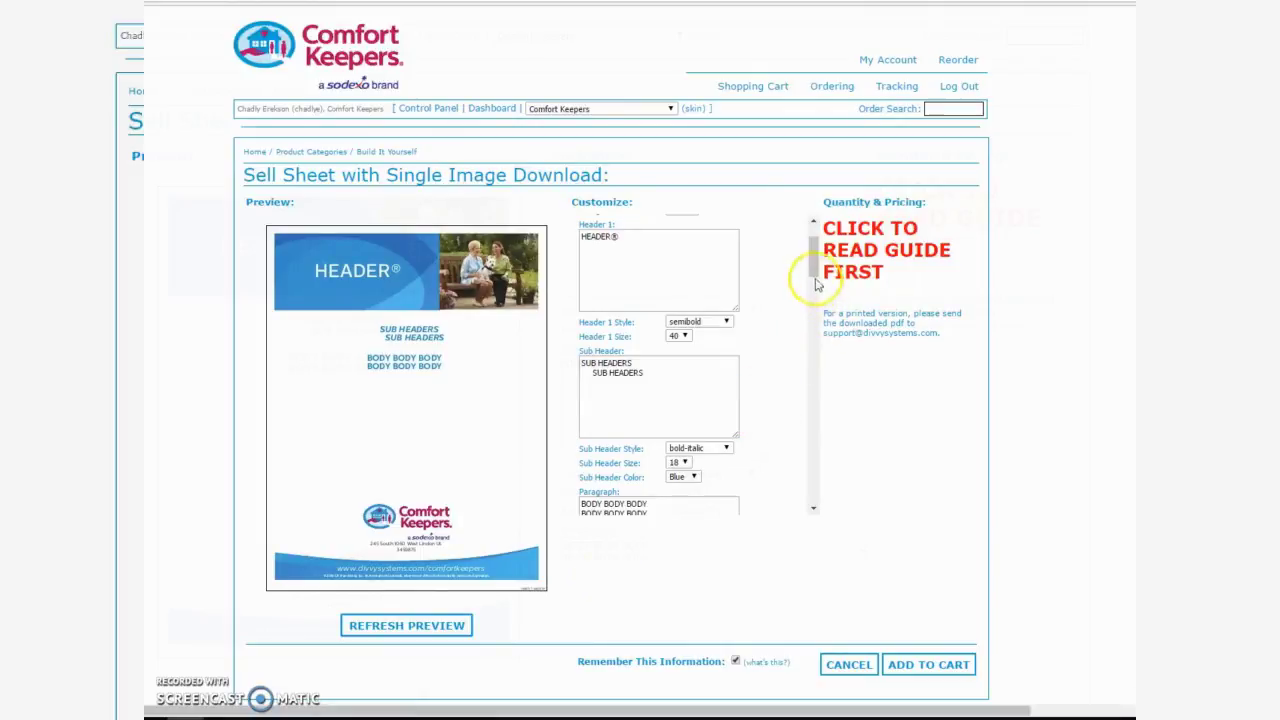
Set the sub header color to Red and refresh the preview.
{"action": "mouse_move", "coordinate": [814, 245]}
{"action": "left_mouse_down"}
{"action": "mouse_move", "coordinate": [813, 288]}
{"action": "mouse_move", "coordinate": [813, 263]}
{"action": "left_mouse_up"}
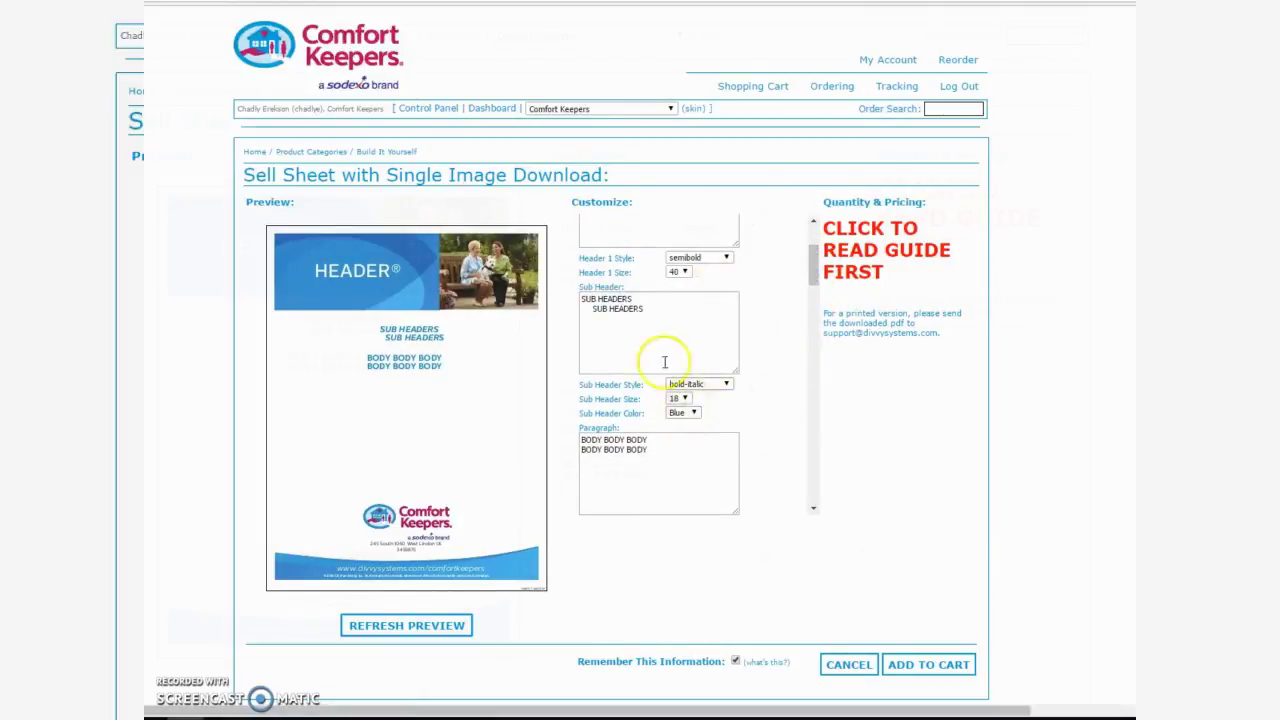
{"action": "left_click", "coordinate": [693, 413]}
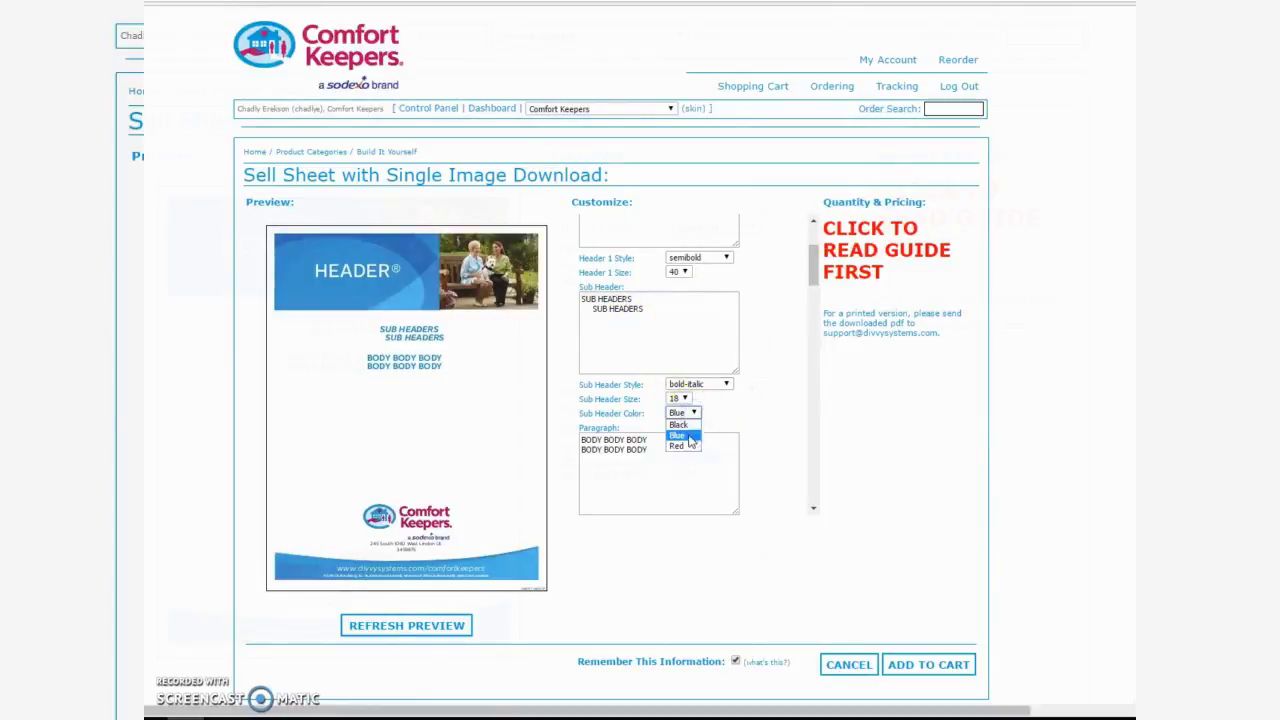
{"action": "left_click", "coordinate": [688, 437]}
{"action": "left_click", "coordinate": [418, 638]}
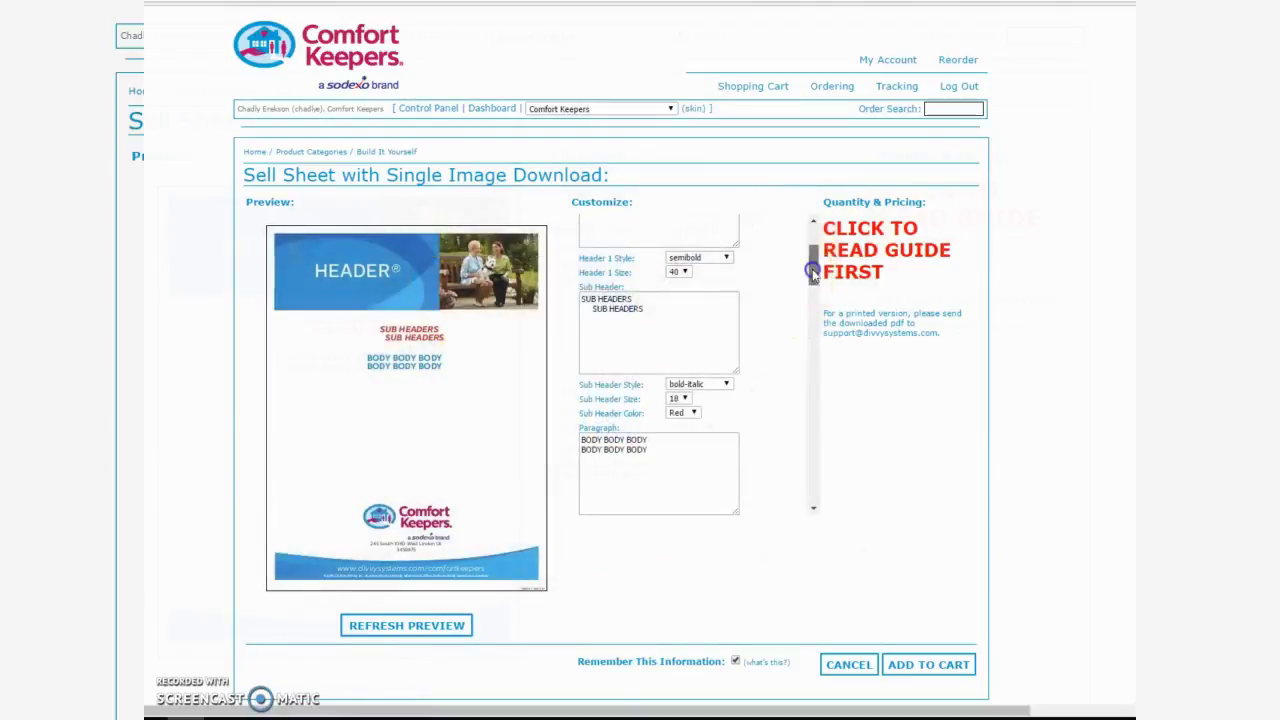
Extend the paragraph, after two blank lines, with BODY BODY BODY, BODY BODY and an indented BODY BODY line.
{"action": "scroll", "coordinate": [813, 270], "scroll_direction": "down", "scroll_amount": 2}
{"action": "left_click", "coordinate": [659, 345]}
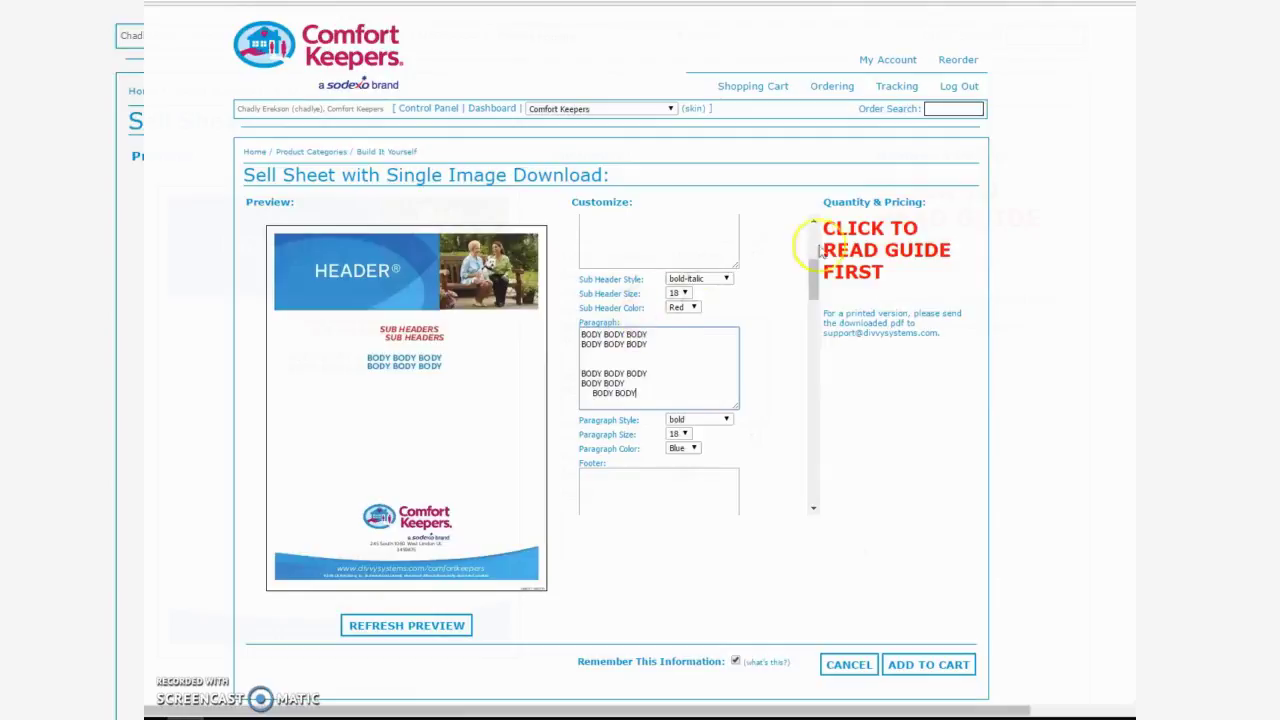
Copy the bullet symbol (•) from the guide's special characters chart and return to the sell sheet form.
{"action": "left_click", "coordinate": [860, 245]}
{"action": "left_click", "coordinate": [320, 327]}
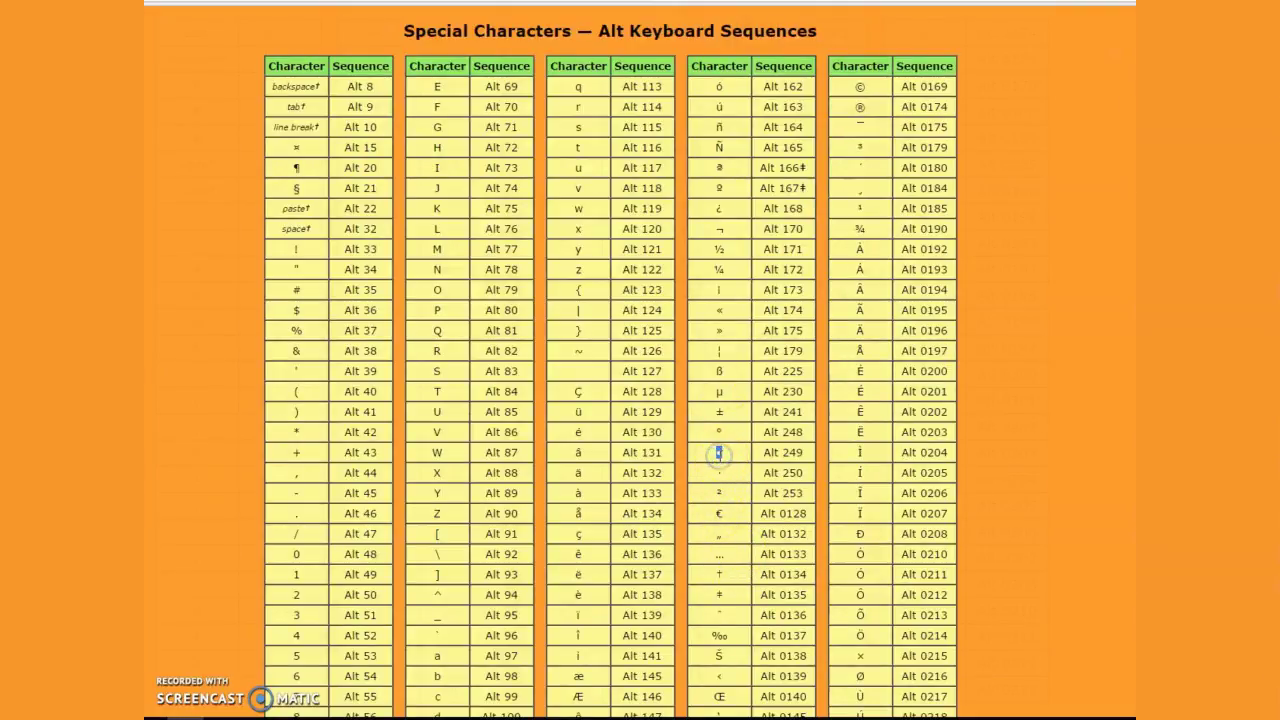
{"action": "key", "text": "alt+Tab"}
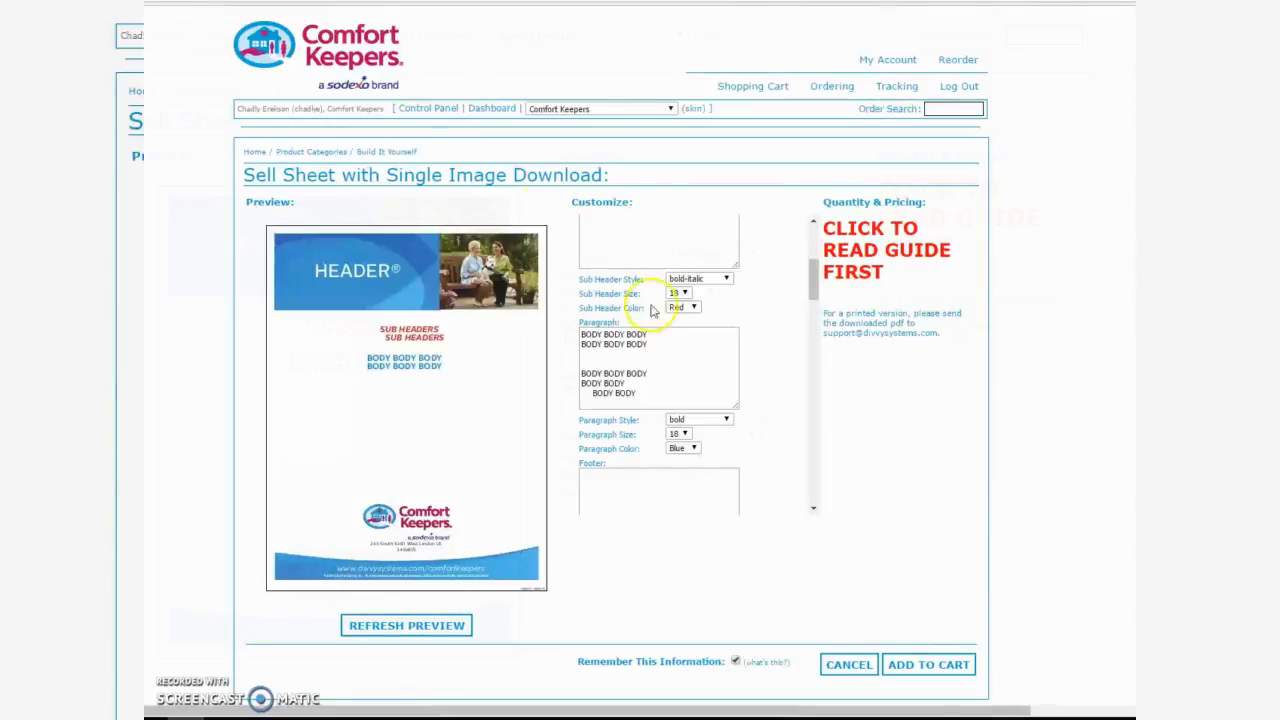
Insert a bullet before every paragraph line except the indented last one, and refresh the preview.
{"action": "left_click", "coordinate": [583, 335]}
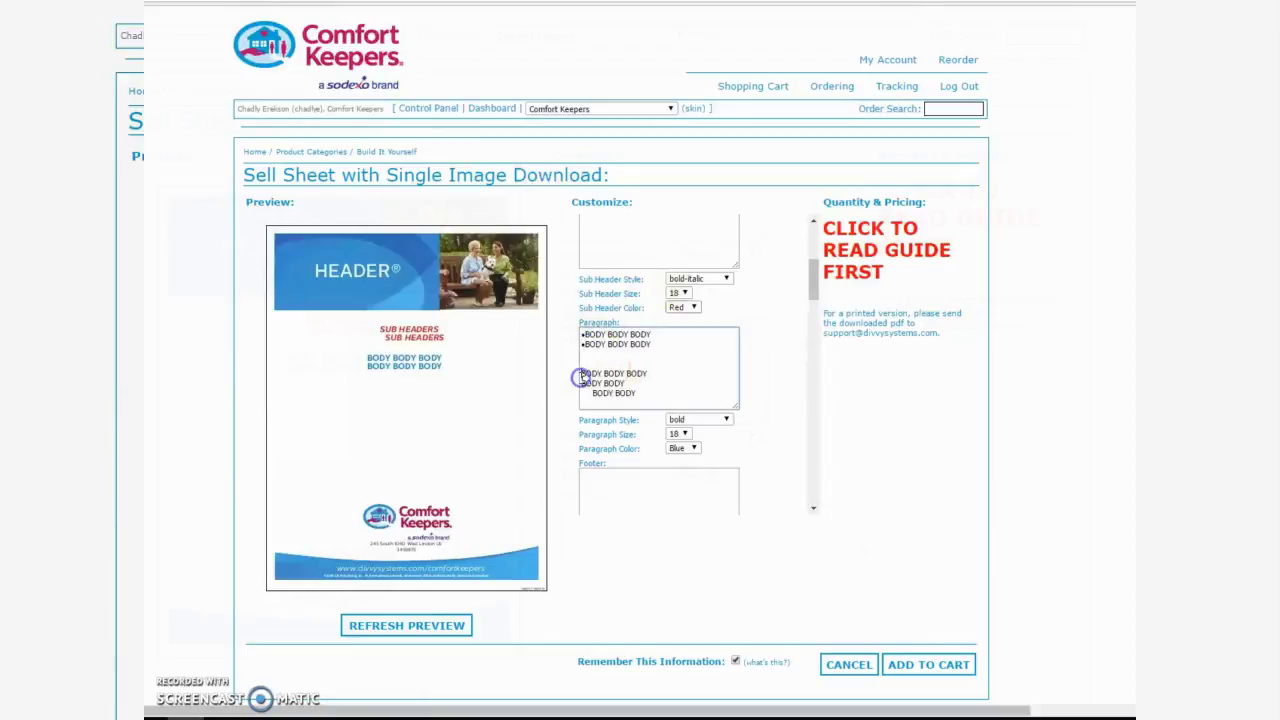
{"action": "type", "text": "•"}
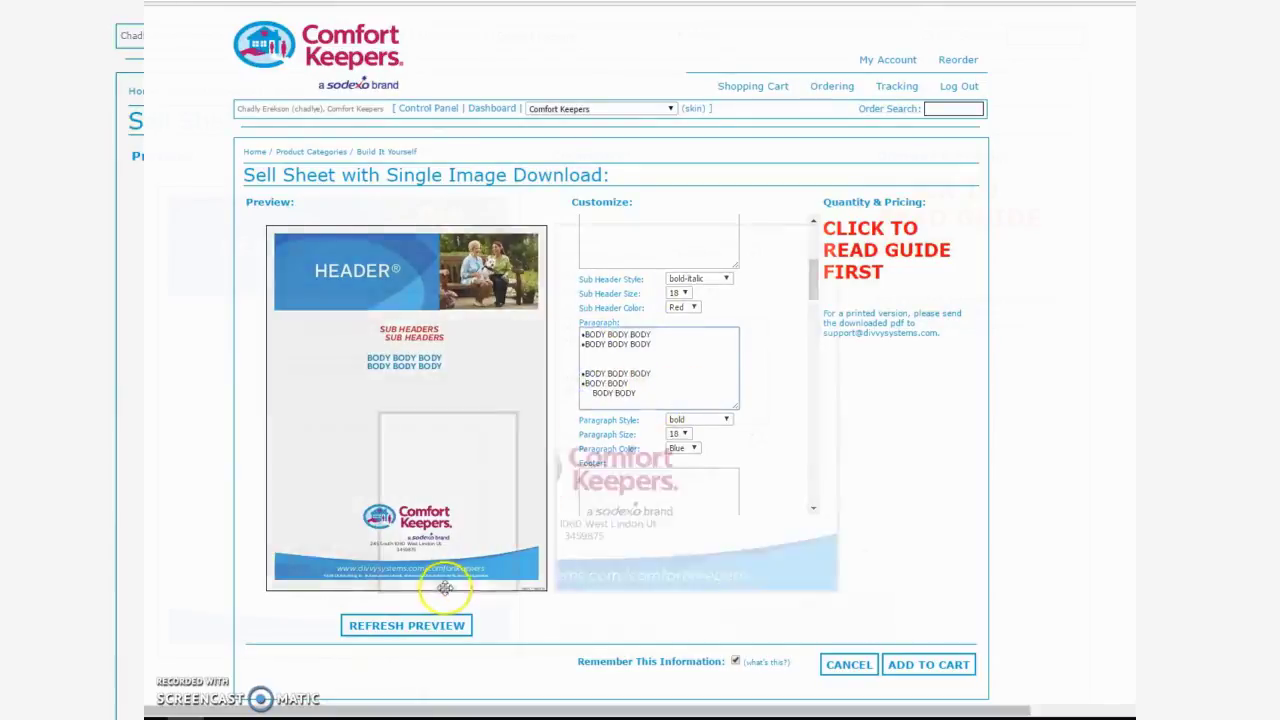
{"action": "left_click", "coordinate": [406, 625]}
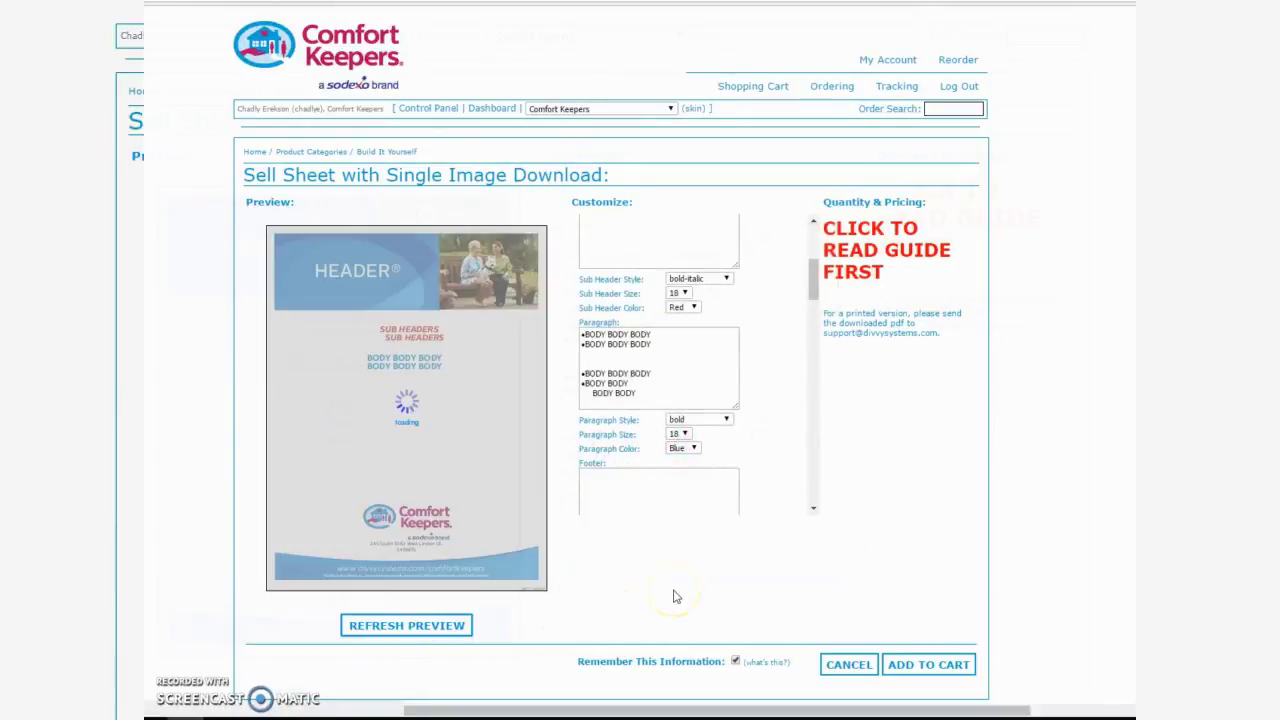
{"action": "mouse_move", "coordinate": [405, 357]}
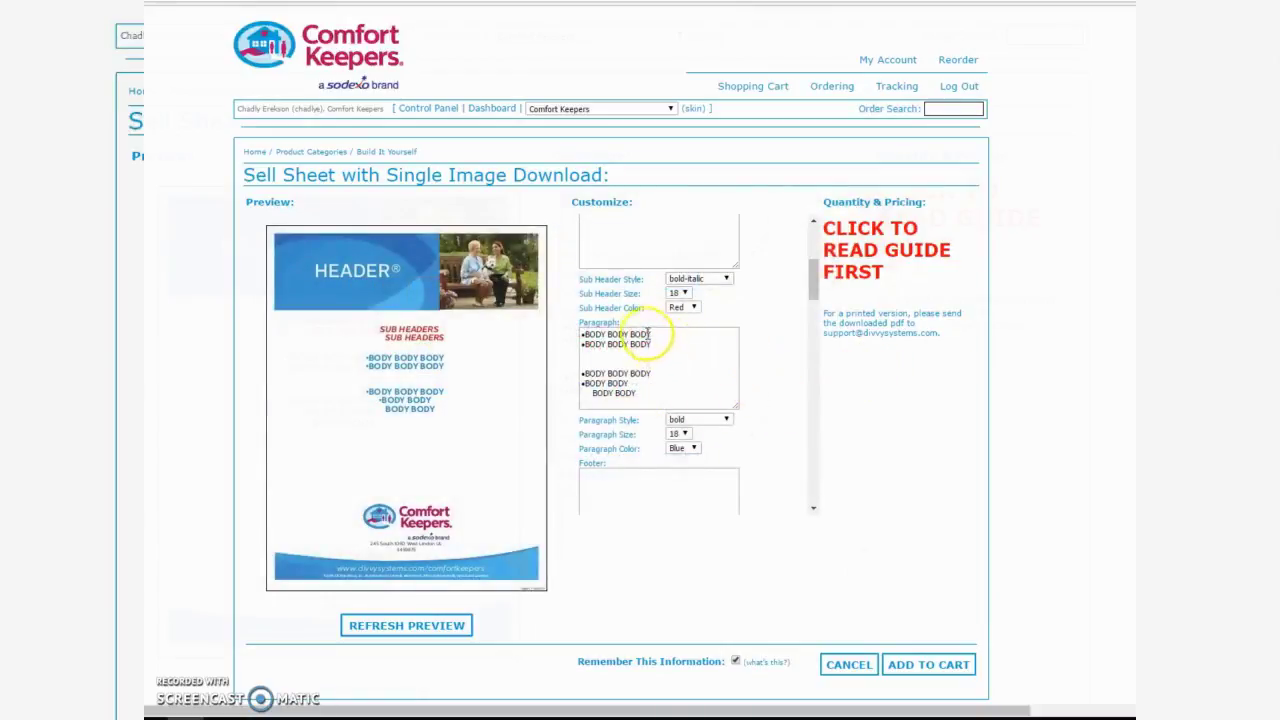
Fill the footer with two lines of FOOTER FOOTER and set its size to 13 and color to Red.
{"action": "scroll", "coordinate": [645, 340], "scroll_direction": "down", "scroll_amount": 5}
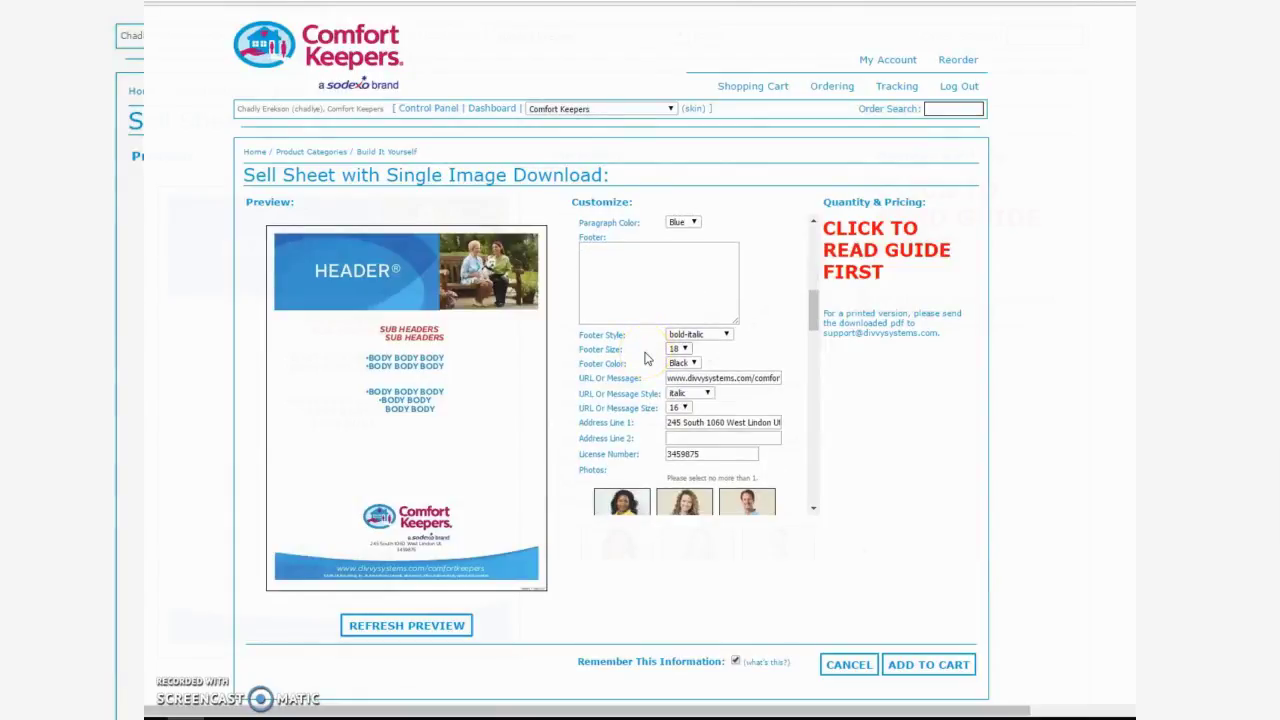
{"action": "left_click", "coordinate": [654, 300]}
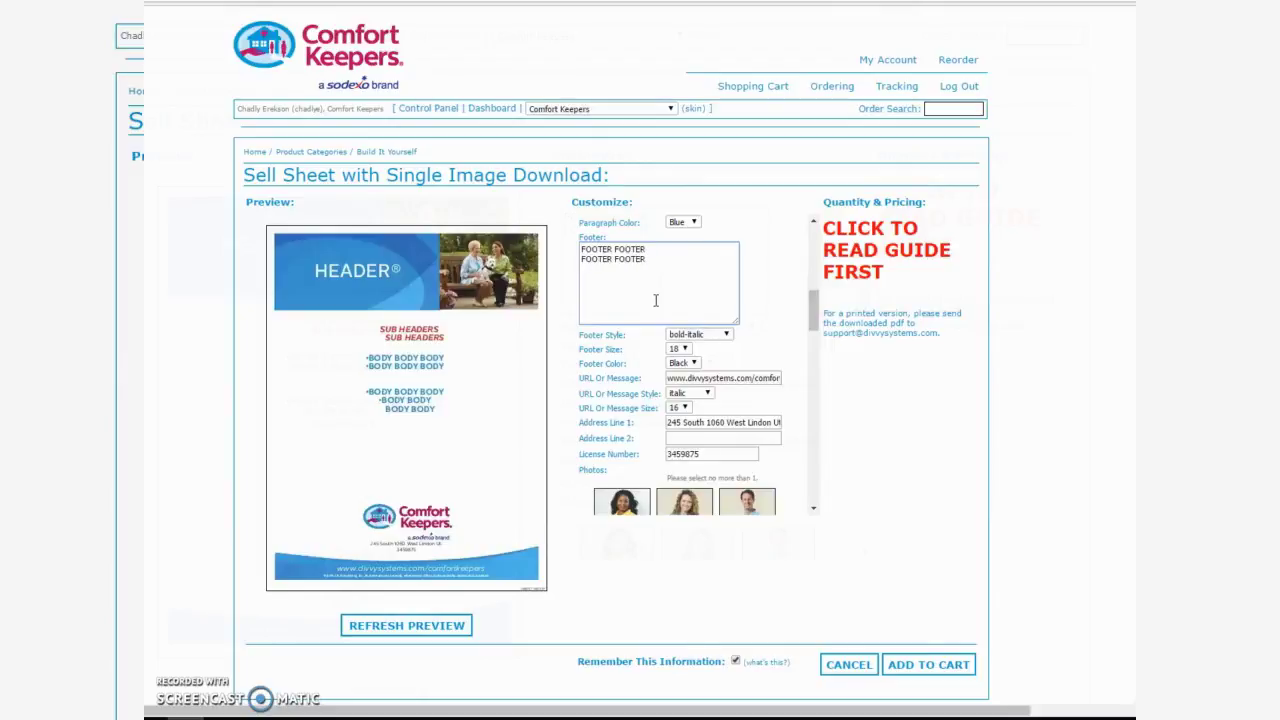
{"action": "left_click", "coordinate": [684, 349]}
{"action": "left_click", "coordinate": [674, 423]}
{"action": "left_click", "coordinate": [688, 363]}
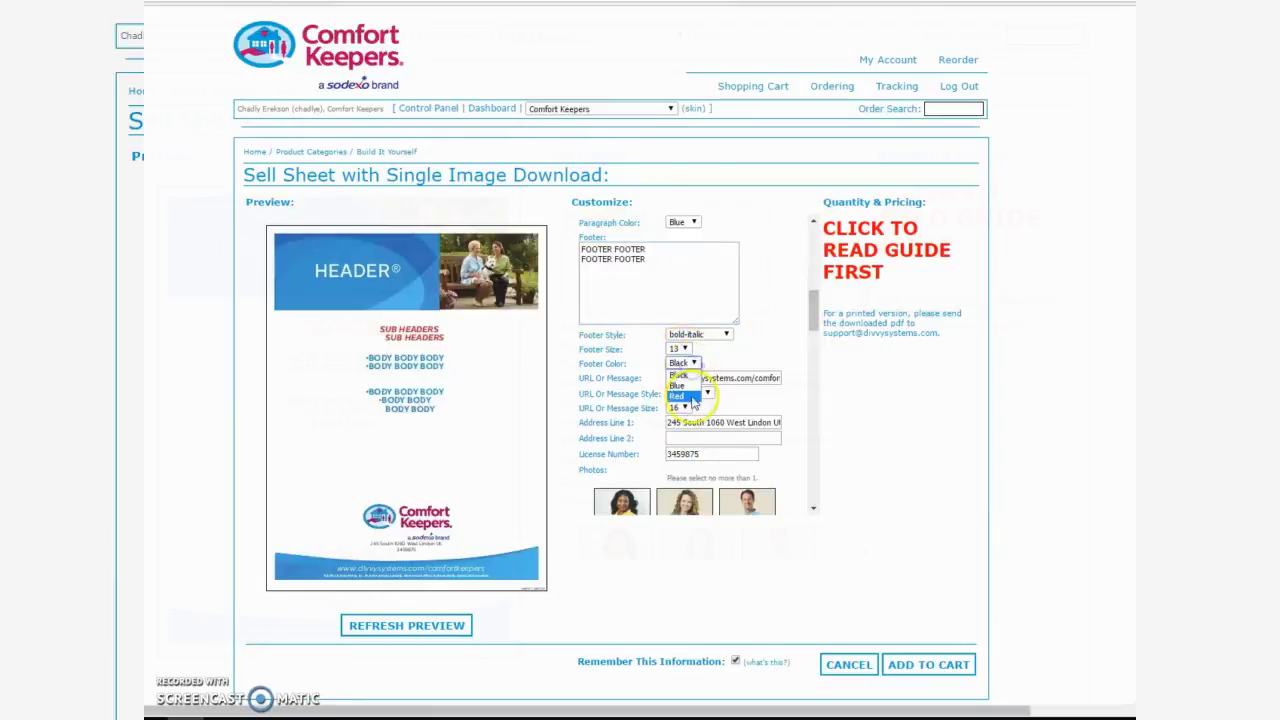
{"action": "left_click", "coordinate": [690, 398]}
Set the URL or message style to semibold and its size to 10, and refresh the preview.
{"action": "left_click", "coordinate": [708, 393]}
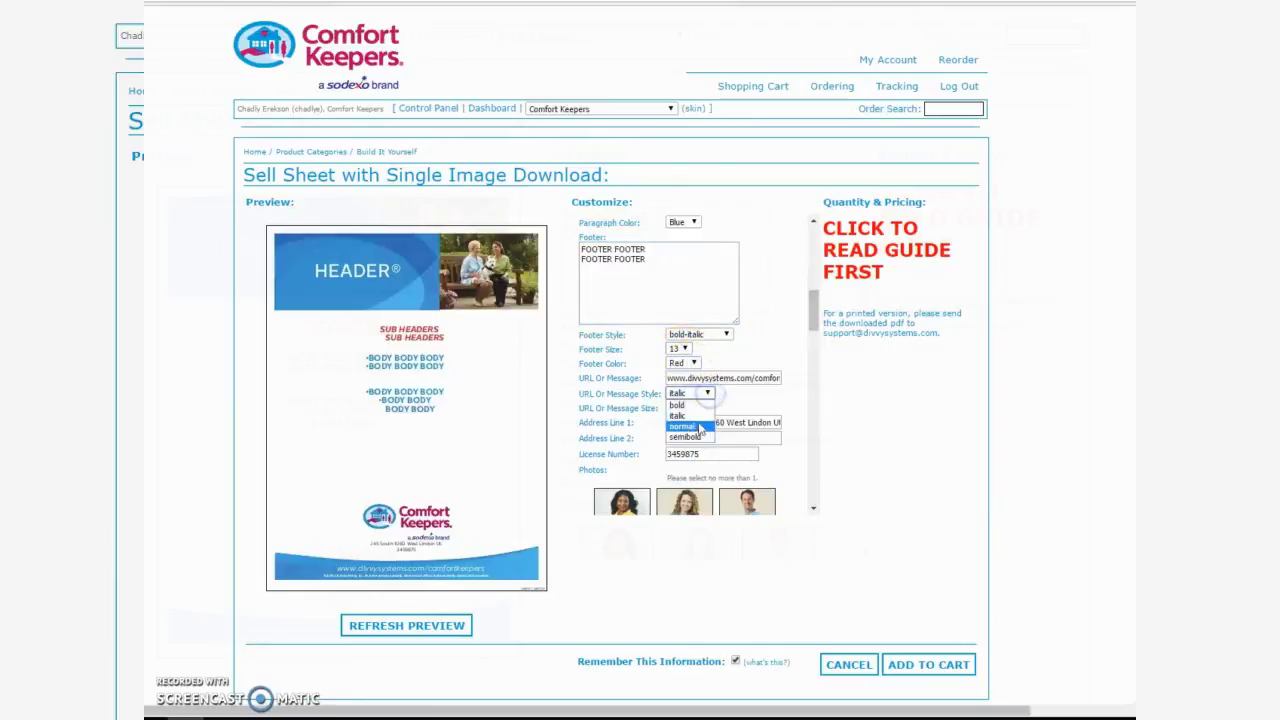
{"action": "left_click", "coordinate": [695, 432]}
{"action": "left_click", "coordinate": [685, 408]}
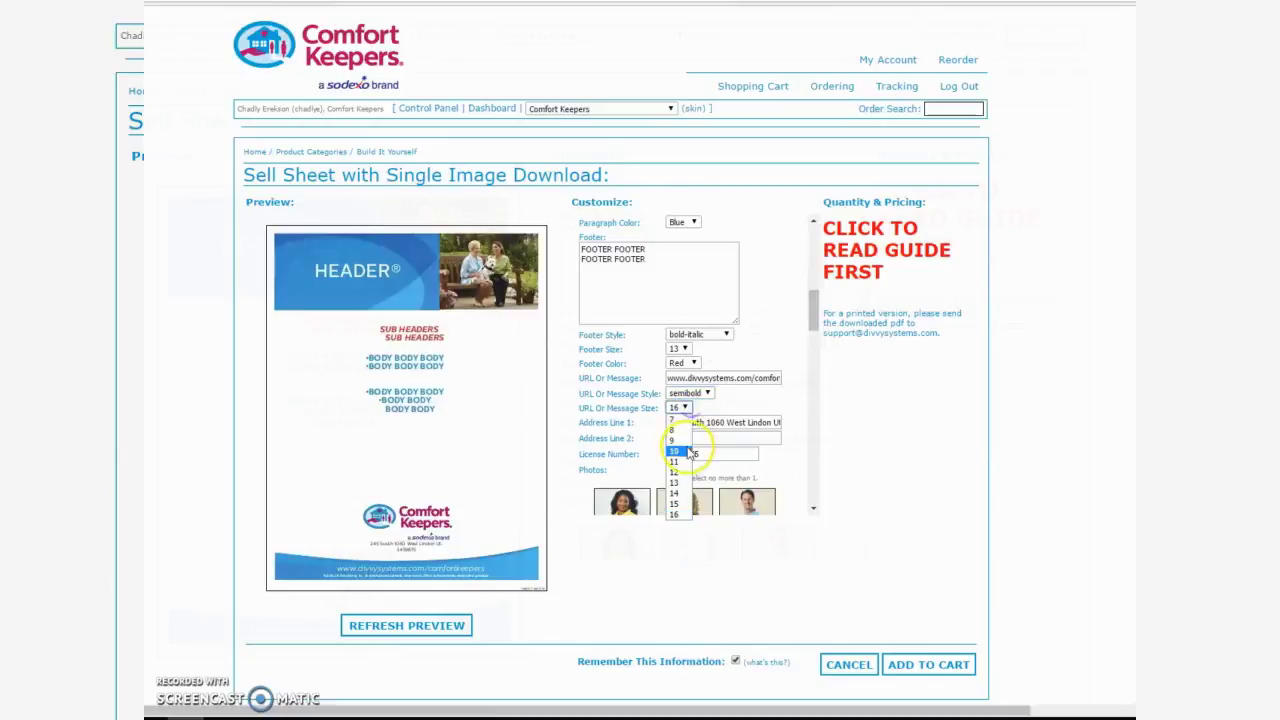
{"action": "left_click", "coordinate": [680, 451]}
{"action": "scroll", "coordinate": [708, 420], "scroll_direction": "down", "scroll_amount": 1}
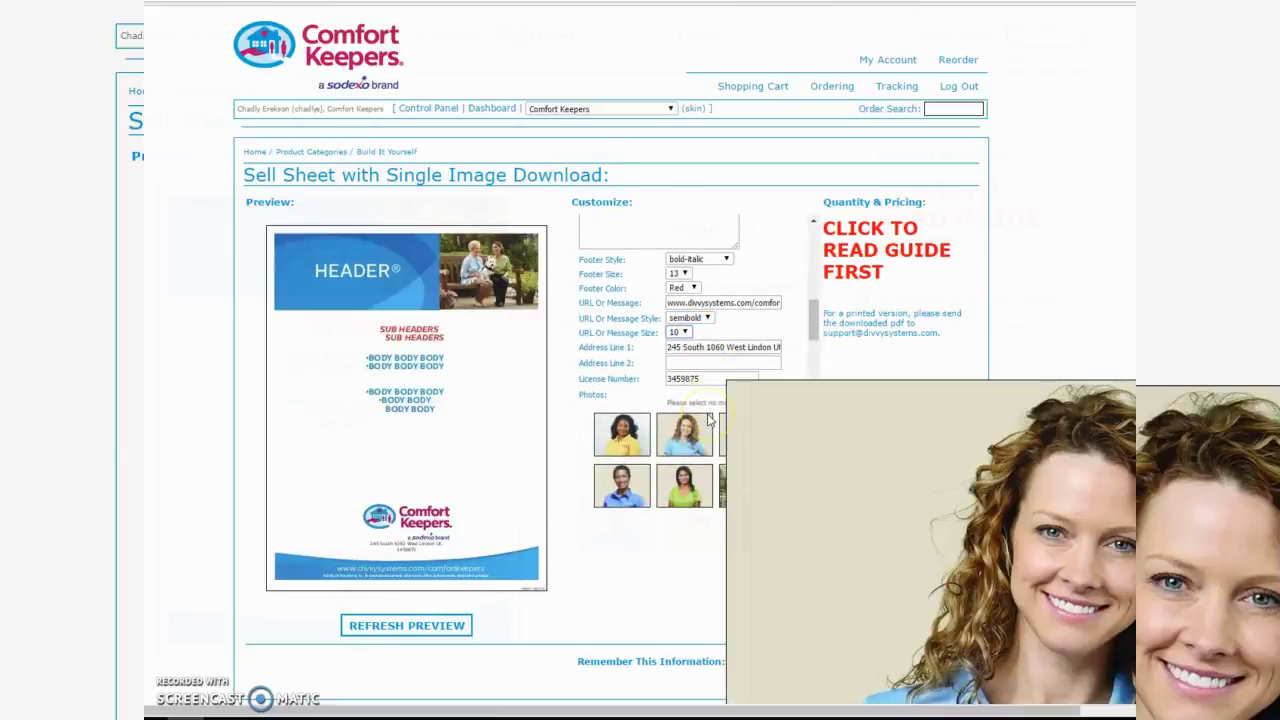
{"action": "scroll", "coordinate": [708, 420], "scroll_direction": "down", "scroll_amount": 1}
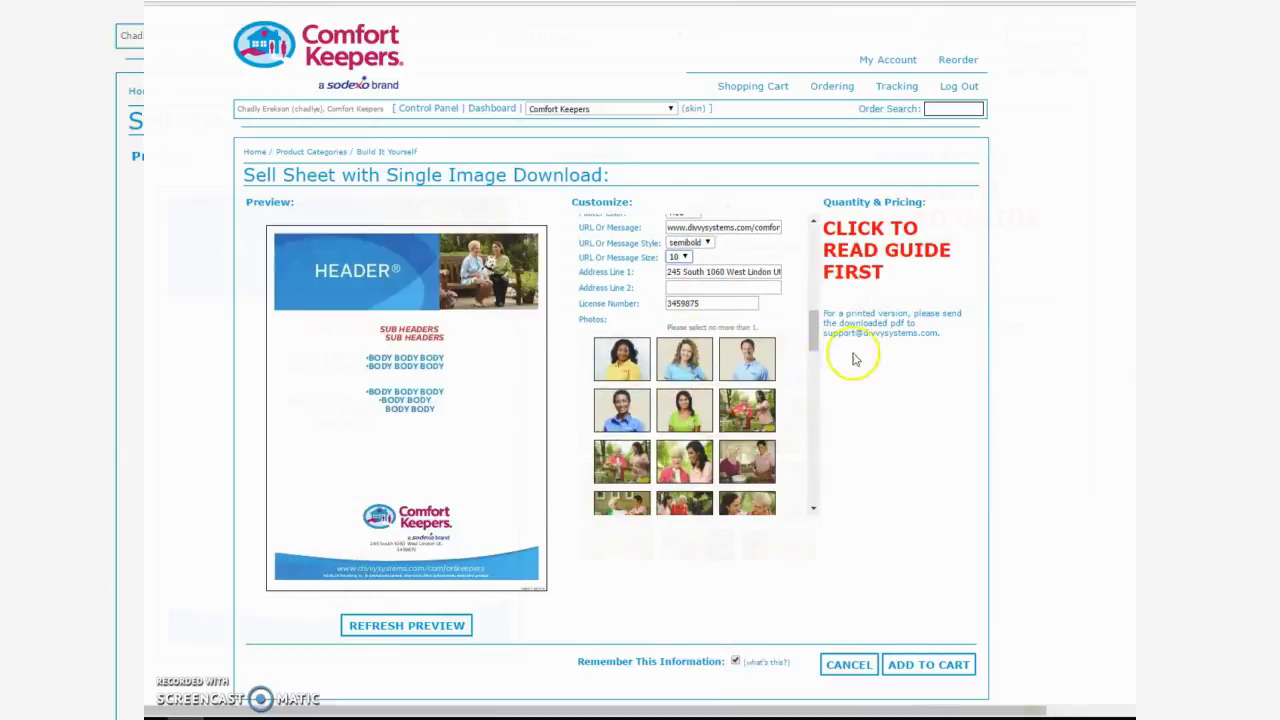
{"action": "left_click", "coordinate": [420, 626]}
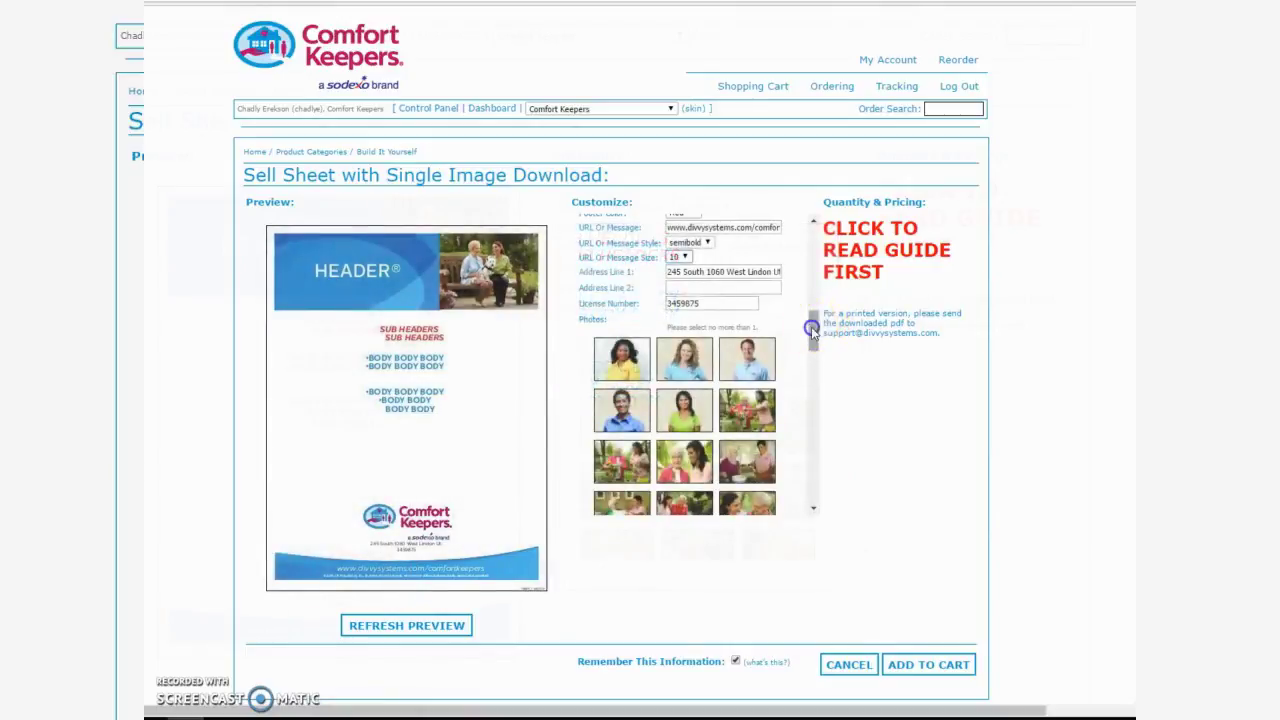
Replace the white dog photo with the one of a grey-haired and a dark-haired woman leaning heads together, and refresh the preview.
{"action": "left_click_drag", "start_coordinate": [811, 334], "coordinate": [805, 422]}
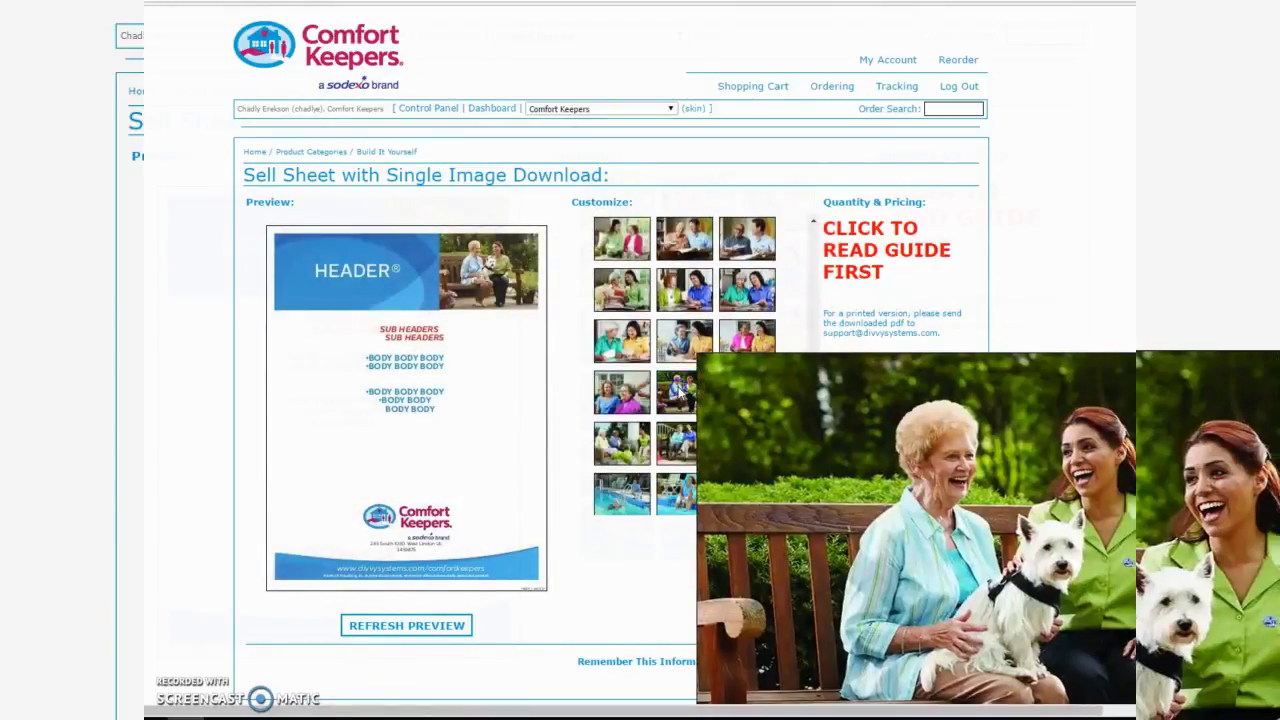
{"action": "left_click_drag", "start_coordinate": [813, 423], "coordinate": [811, 453]}
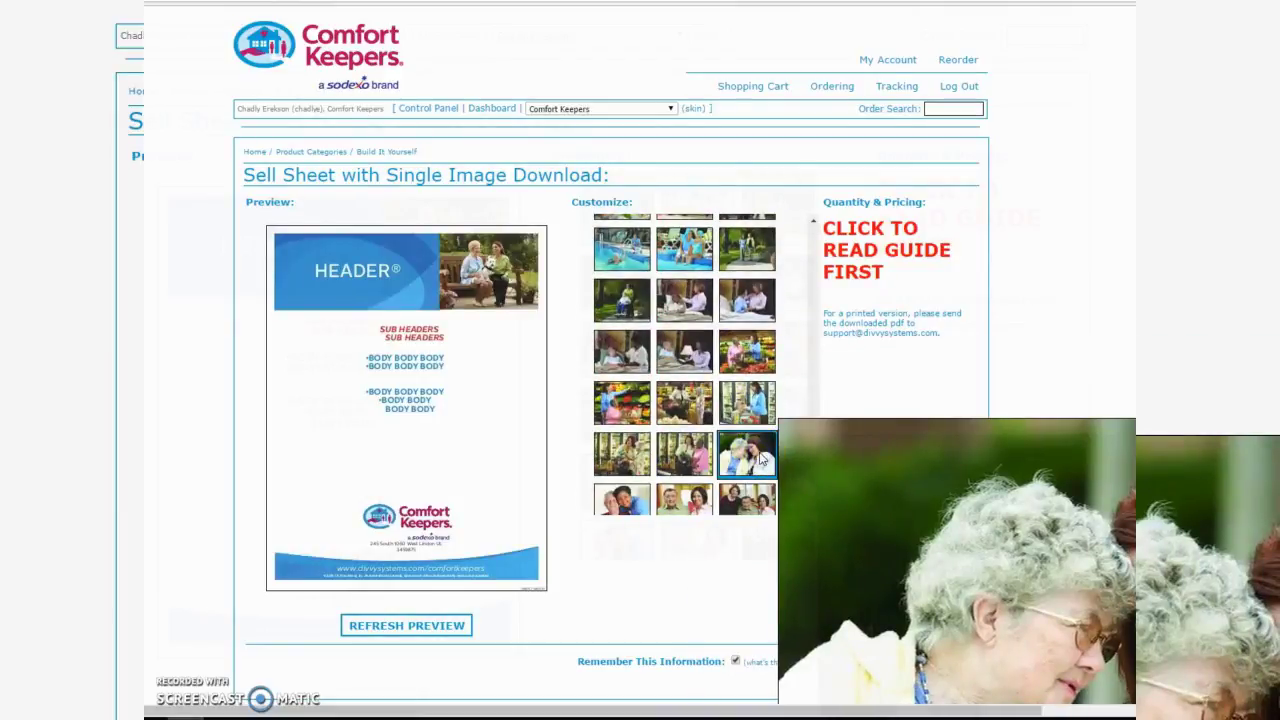
{"action": "left_click", "coordinate": [762, 458]}
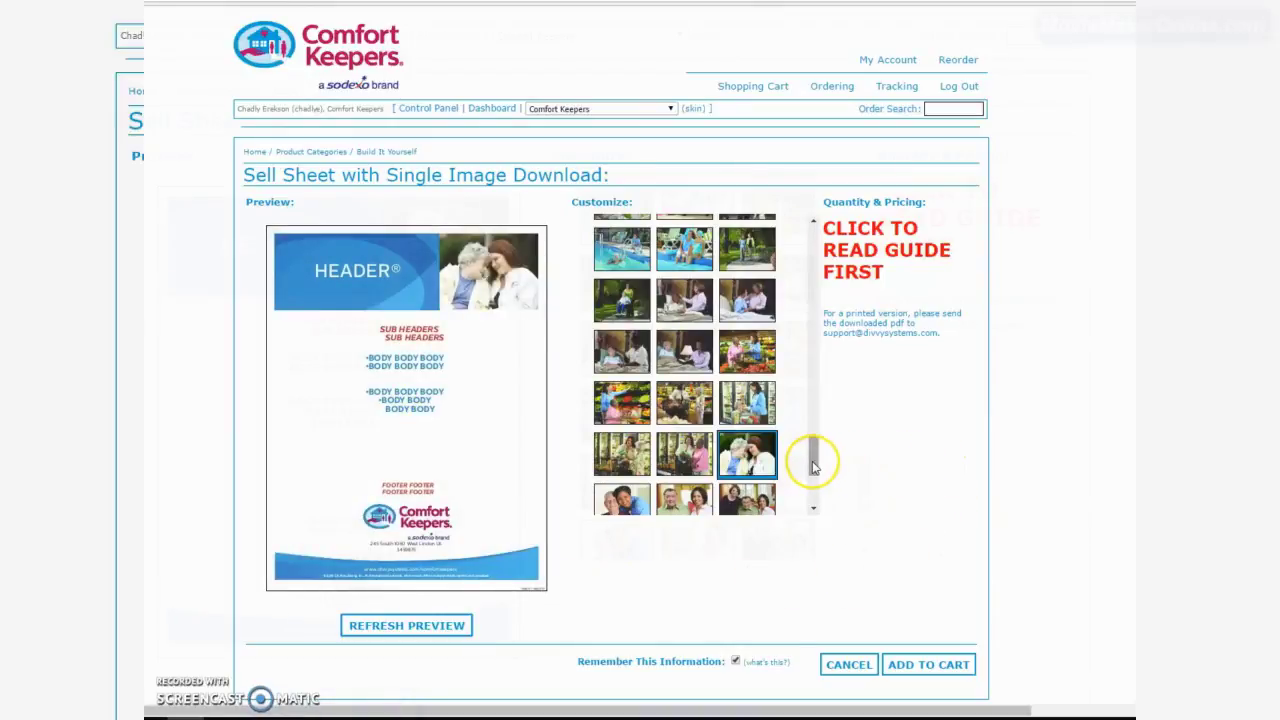
{"action": "left_click_drag", "start_coordinate": [814, 457], "coordinate": [811, 443]}
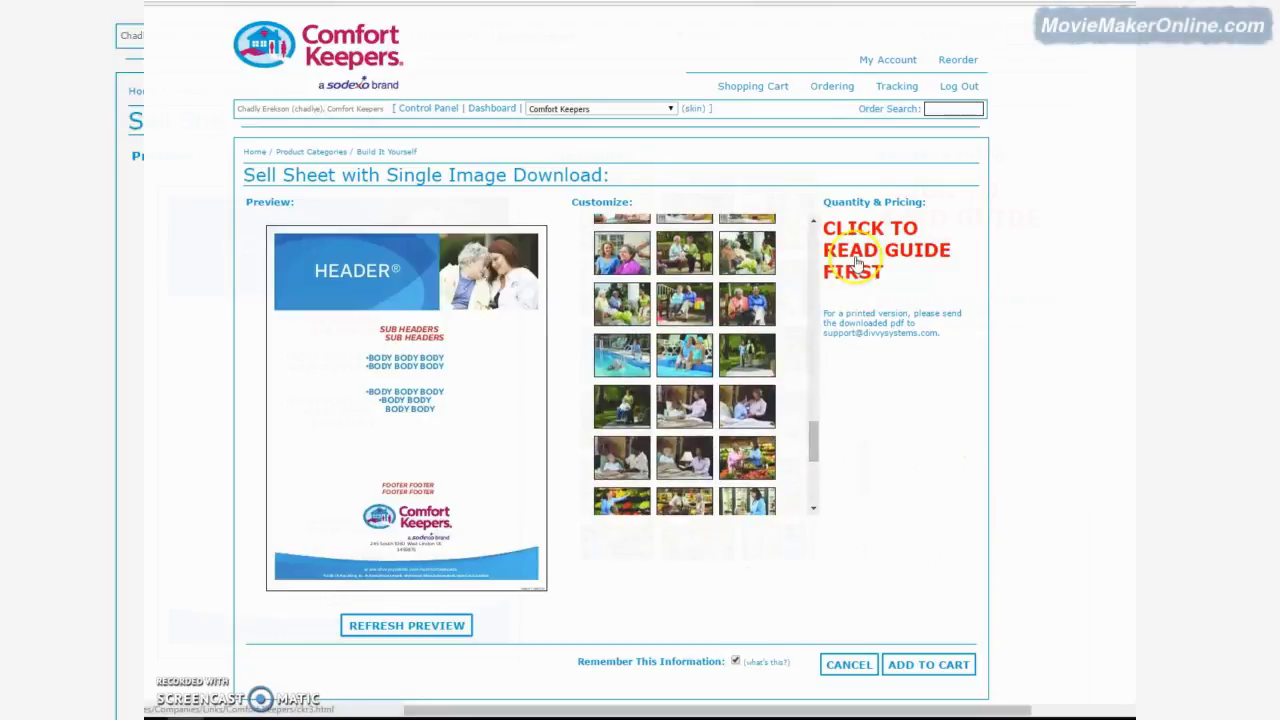